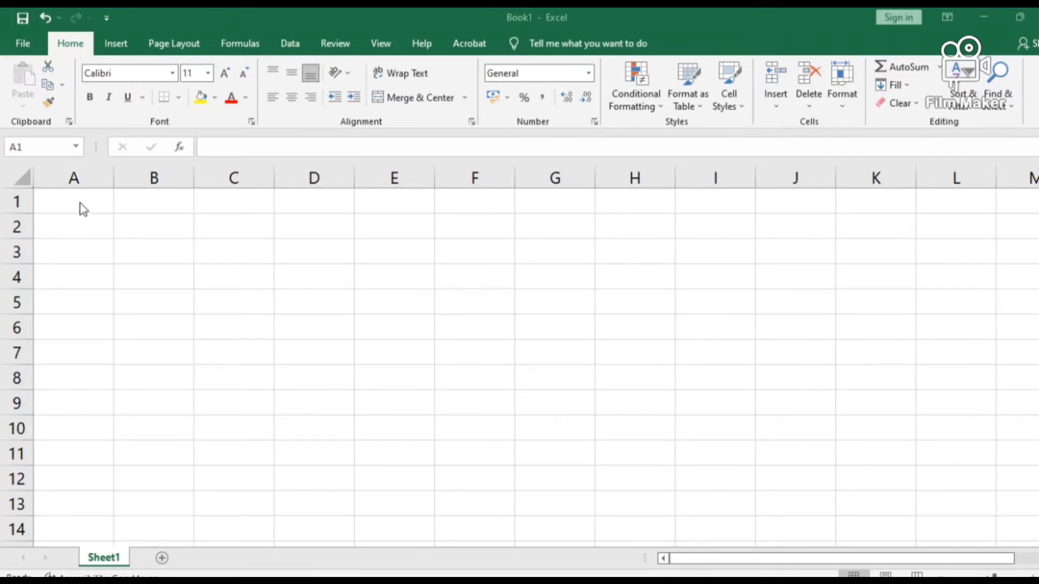
Step: Merge and center cells A1 through H1 into a single title cell
click(403, 205)
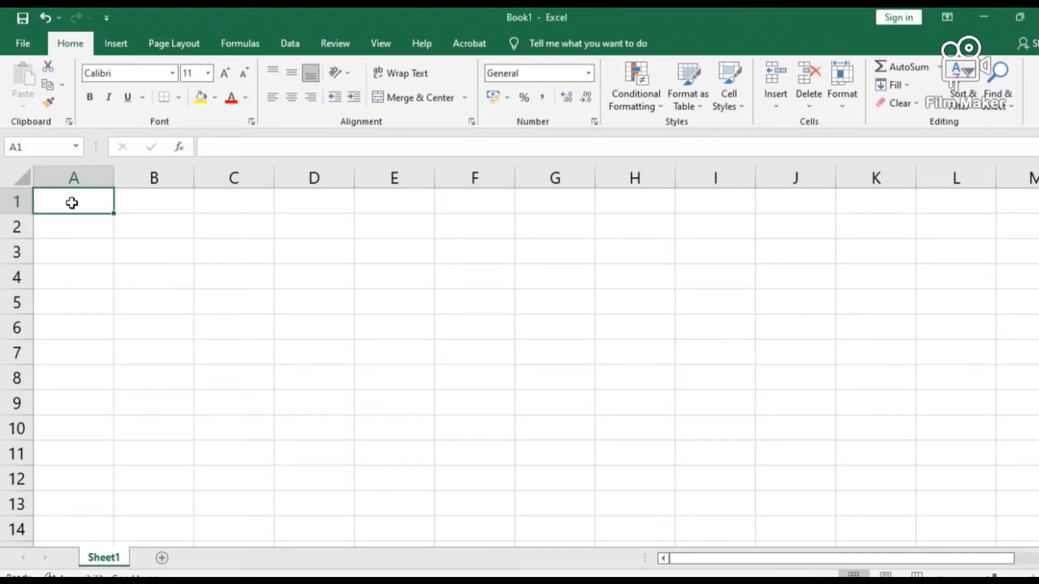
key(shift+Down)
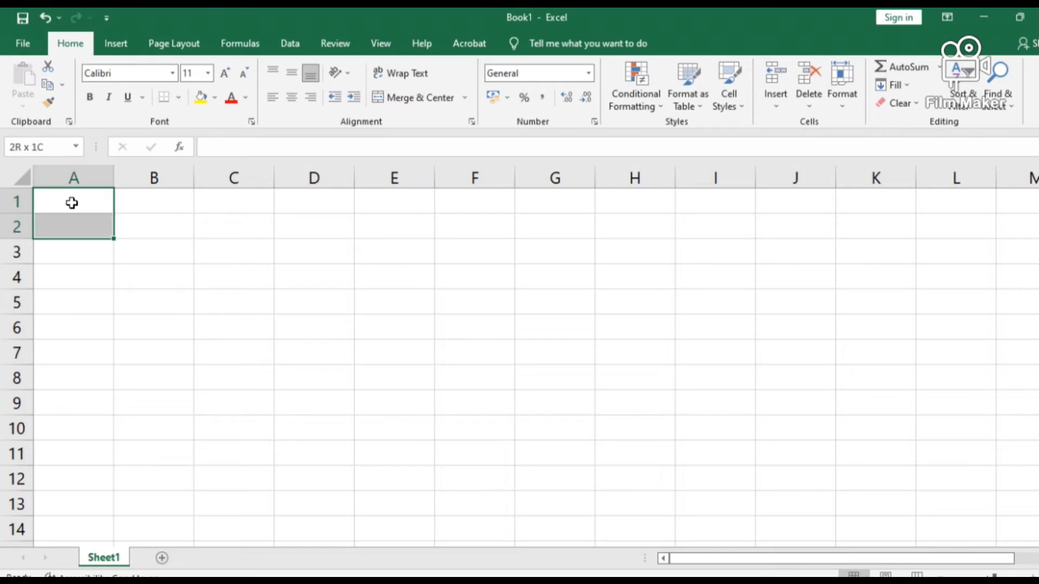
key(shift+Up)
key(shift+Right)
key(shift+Right)
key(shift+Right)
key(shift+Right)
key(shift+Right)
key(shift+Right)
key(shift+Right)
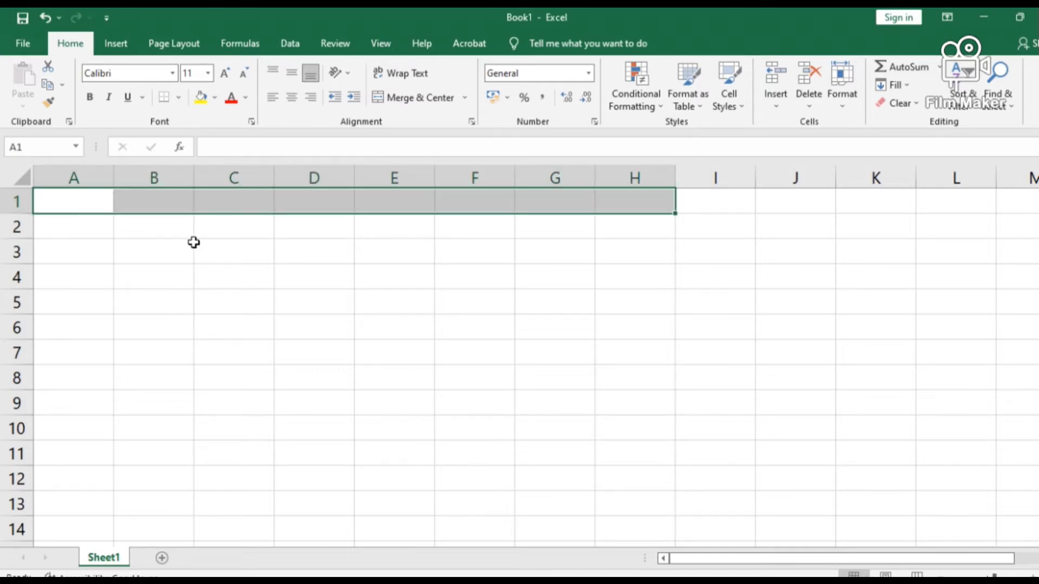
click(420, 97)
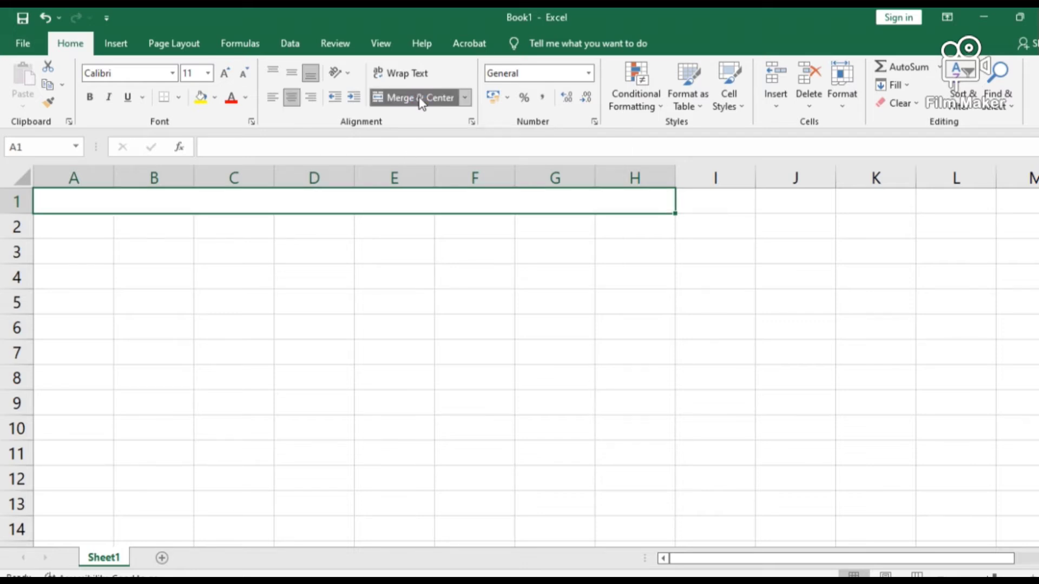
Step: Enter the title "Use of Rank Function" in the merged cell of row 1
text(rank)
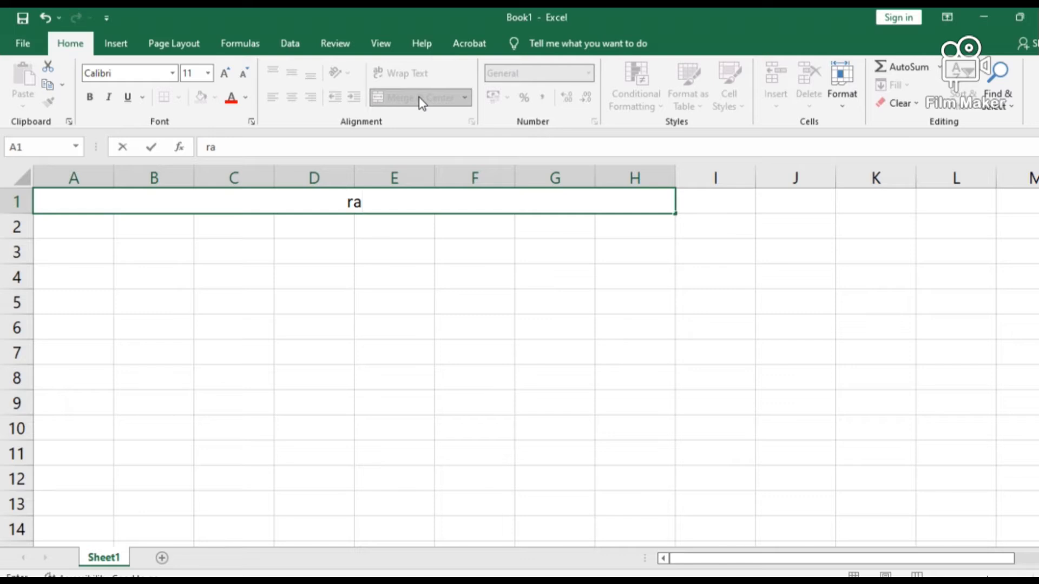
key(BackSpace)
key(BackSpace)
key(BackSpace)
key(BackSpace)
text(Rank F)
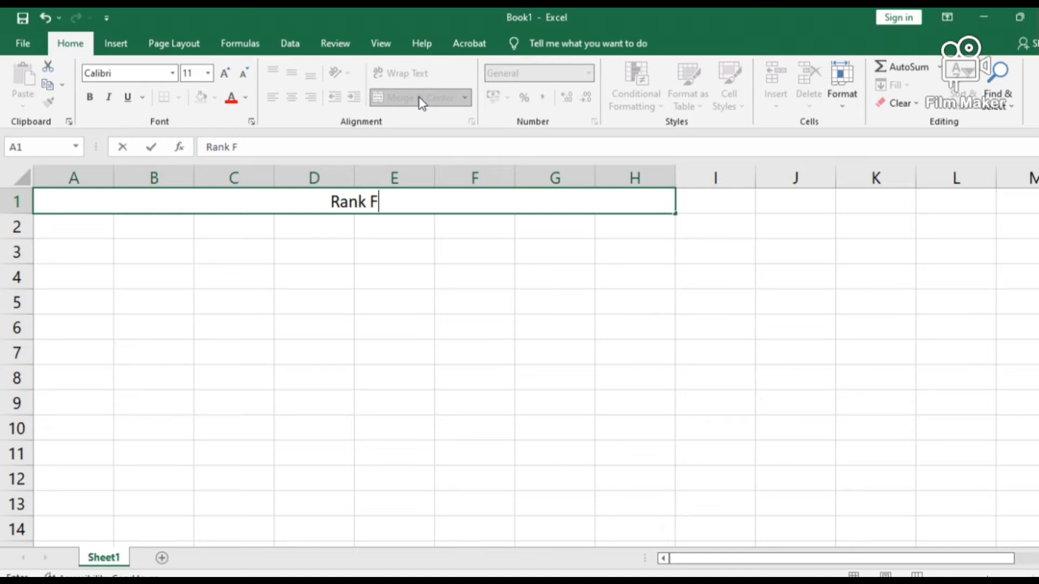
text(unction)
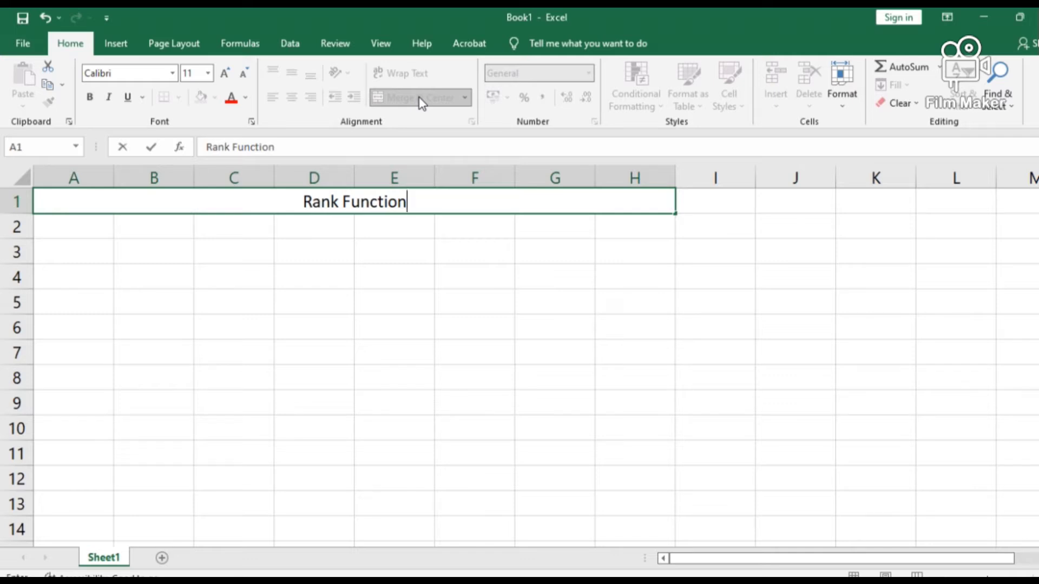
click(302, 203)
text(Use of)
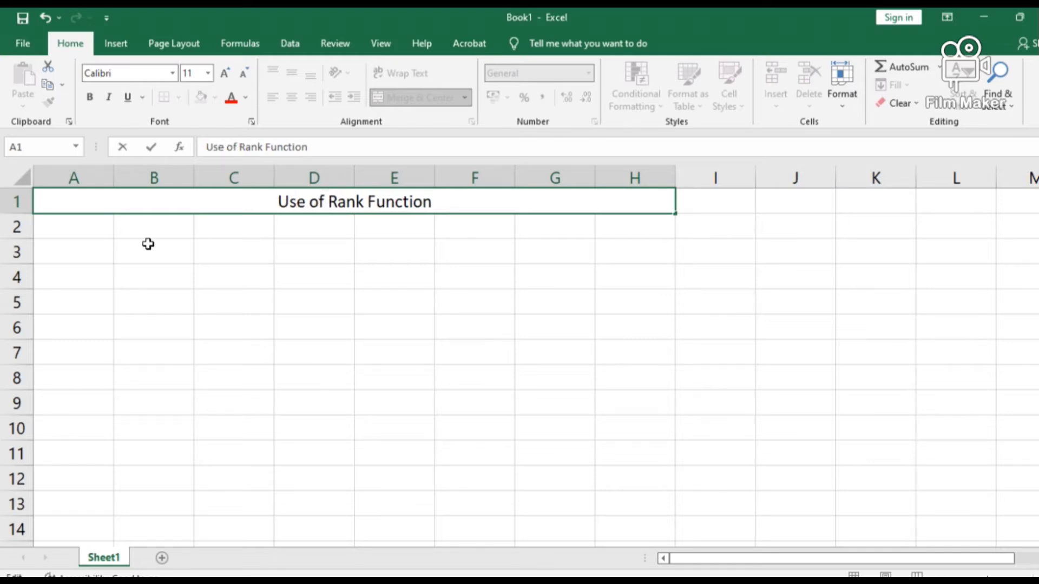
Step: Enter the column headings "Sl No.", "Roll No." and "Name" in cells A2, B2 and C2
click(64, 235)
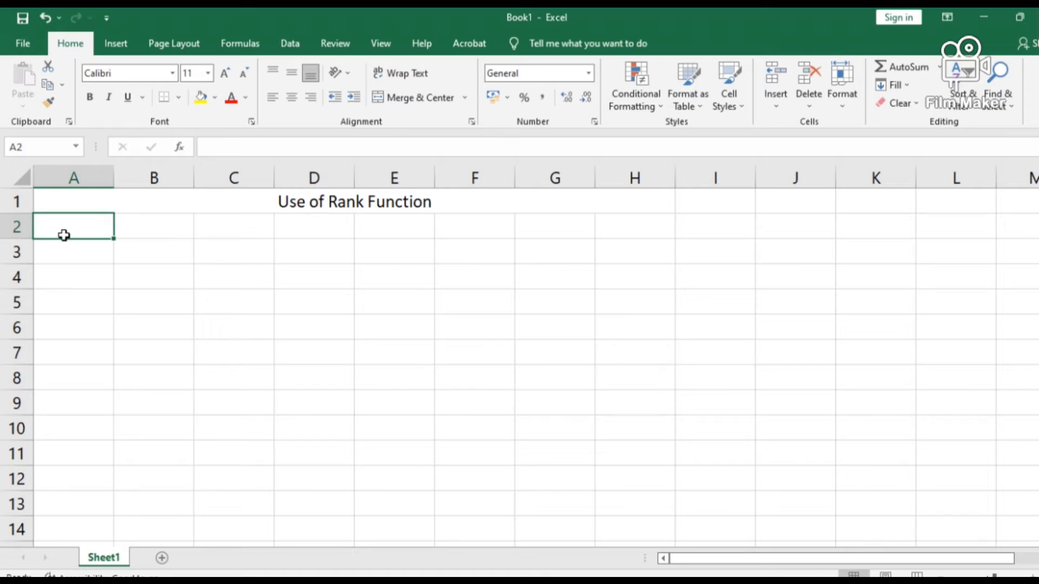
text(Sl )
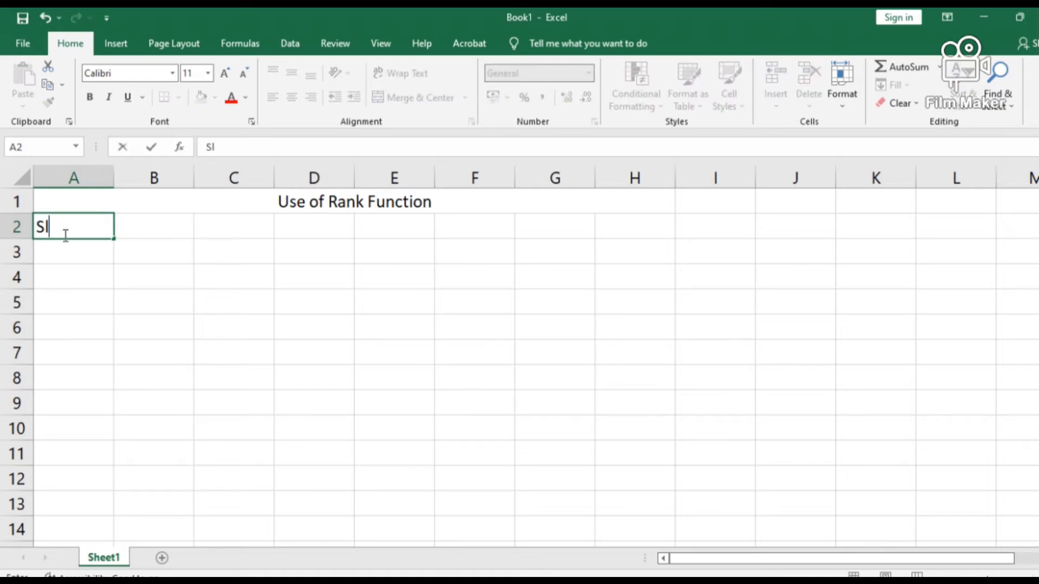
text(No.)
click(154, 223)
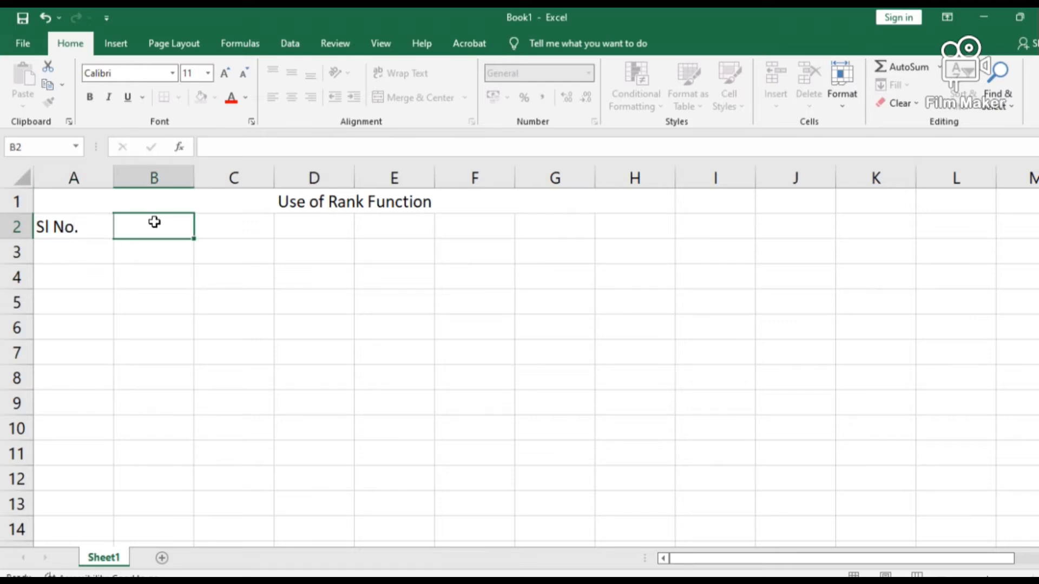
text(Roll No)
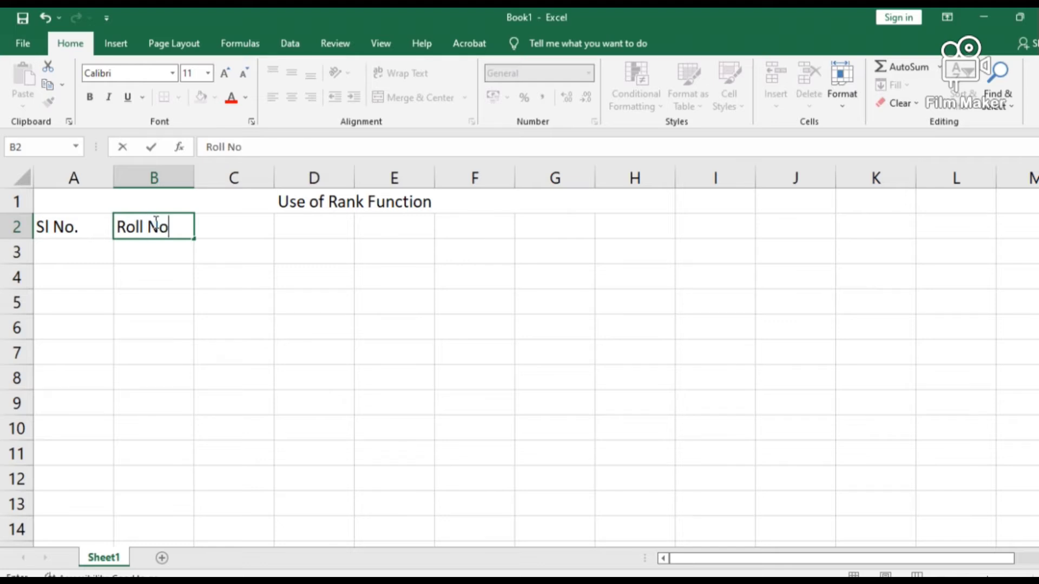
text(.)
click(258, 228)
text(N)
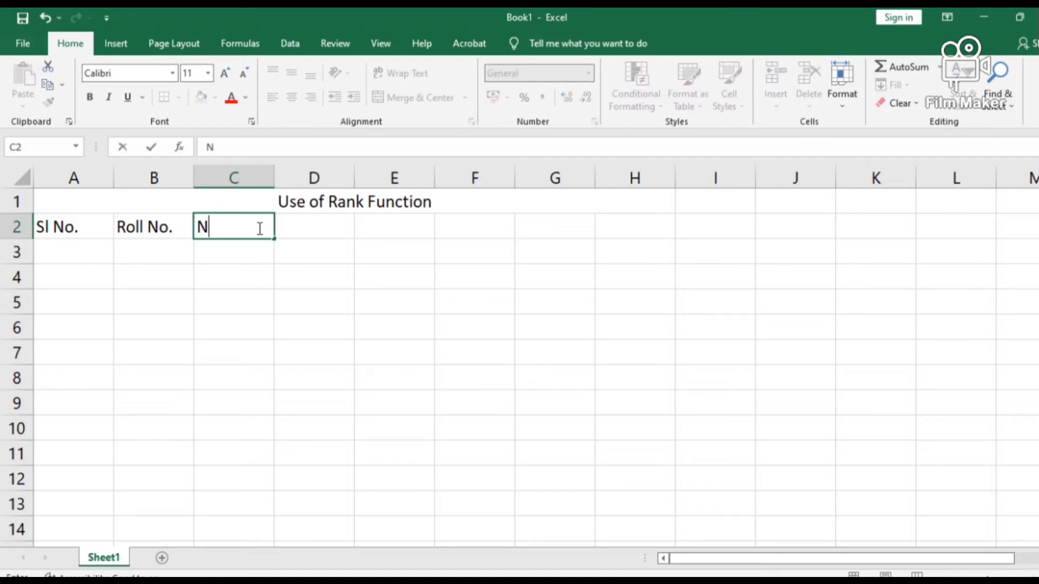
text(ame)
Step: Add the column headings "Mark" in D2 and "Rank" in E2
click(288, 232)
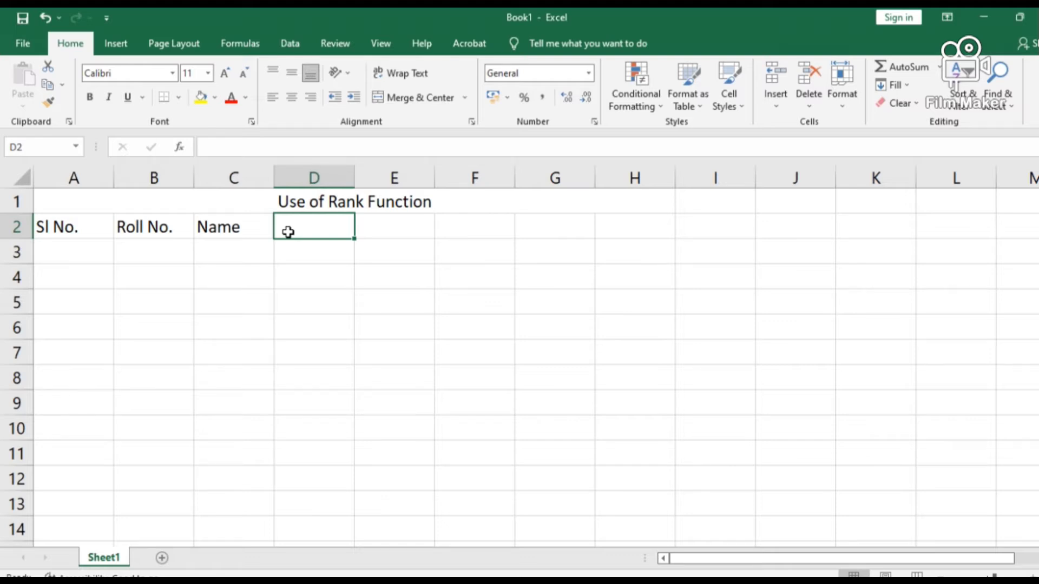
text(Mark)
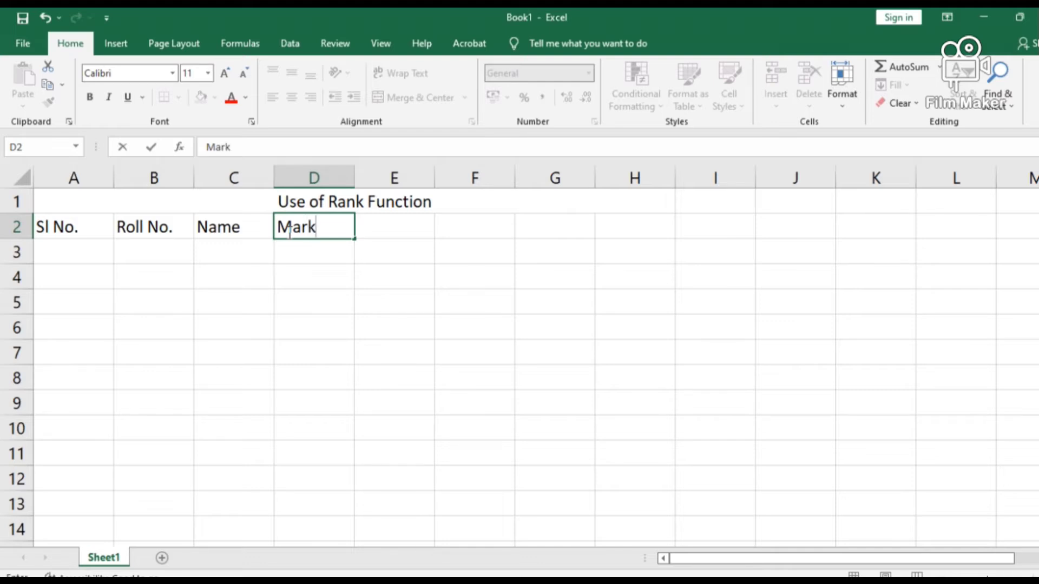
click(389, 233)
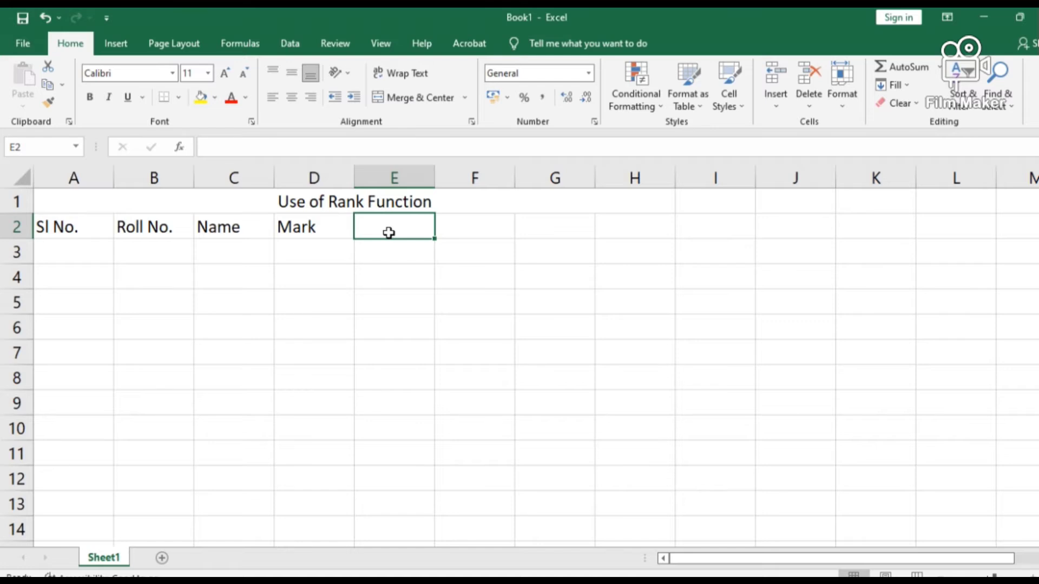
text(Ran)
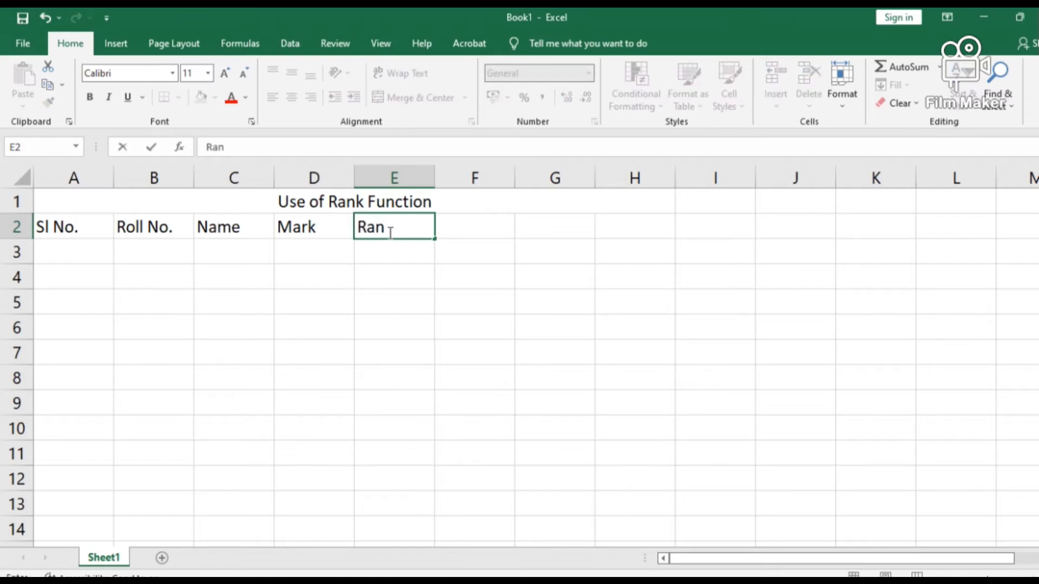
text(k)
click(323, 228)
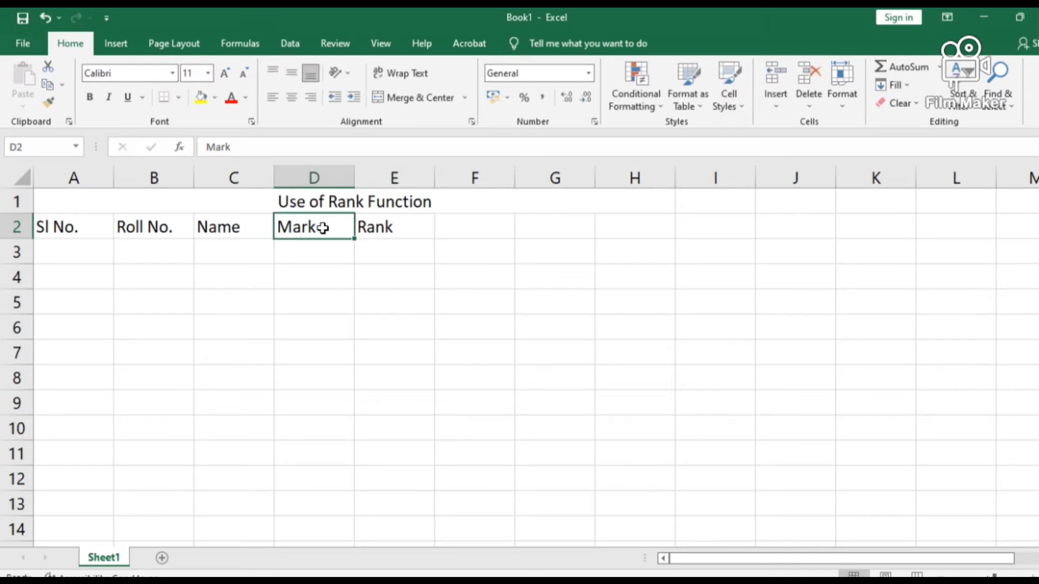
click(88, 246)
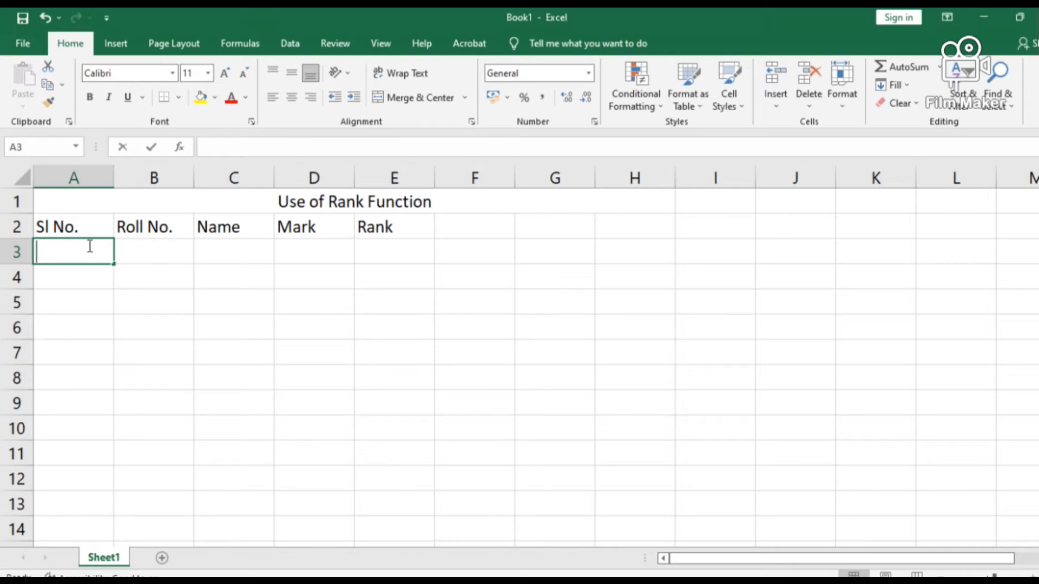
text(1)
key(Return)
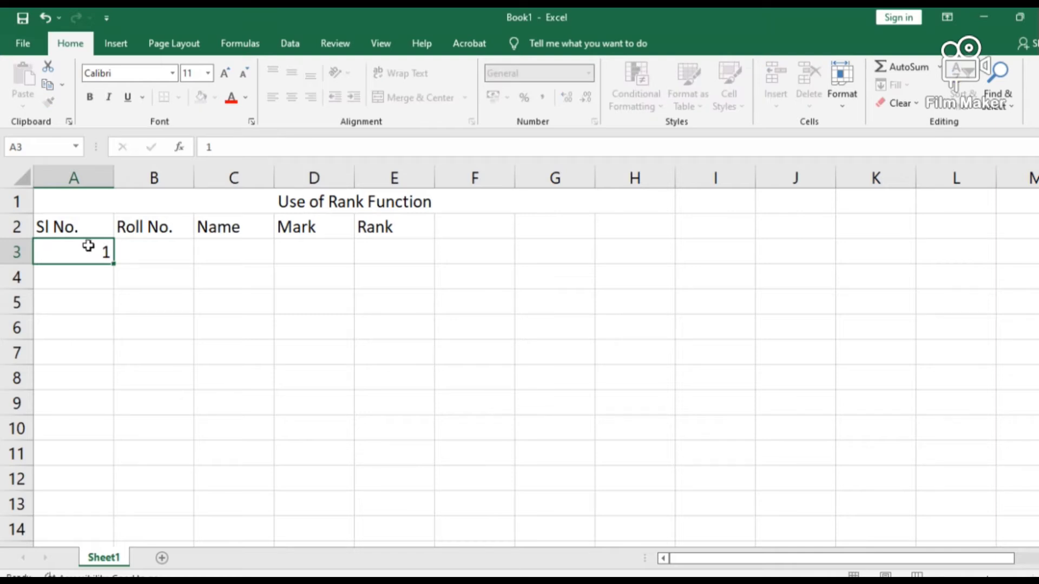
text(2)
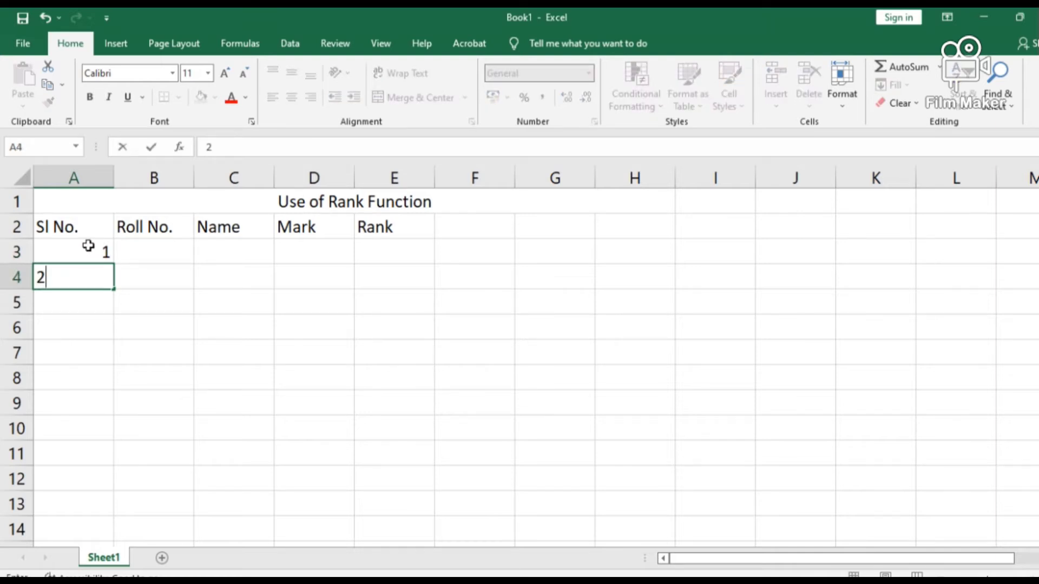
key(Return)
click(120, 268)
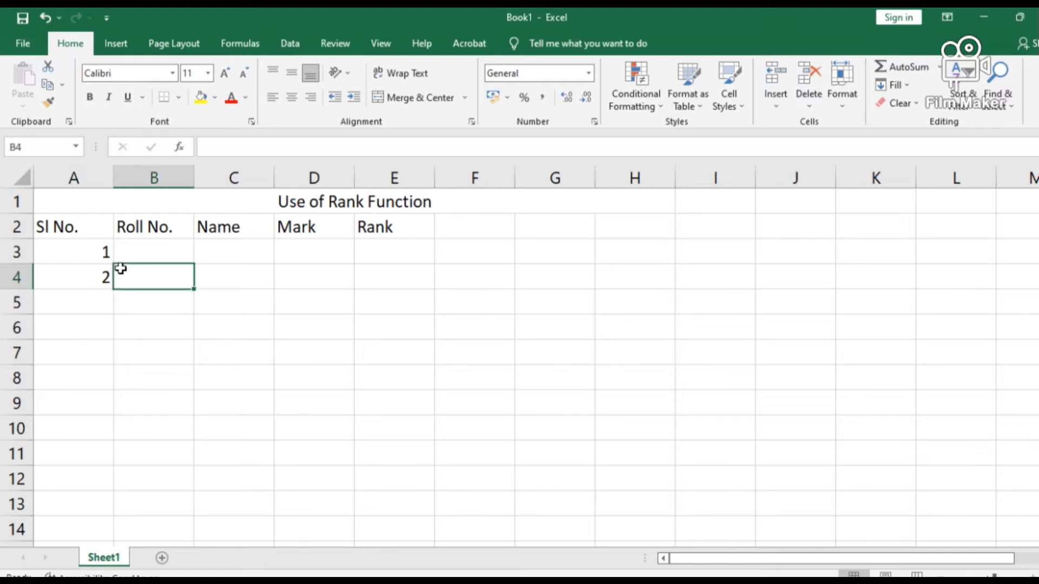
click(95, 254)
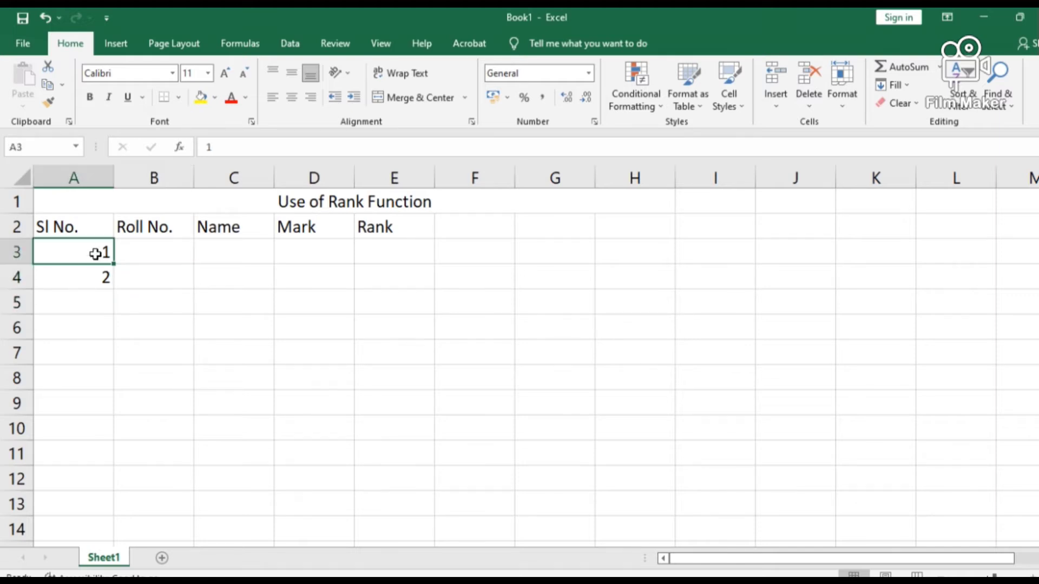
key(shift+Down)
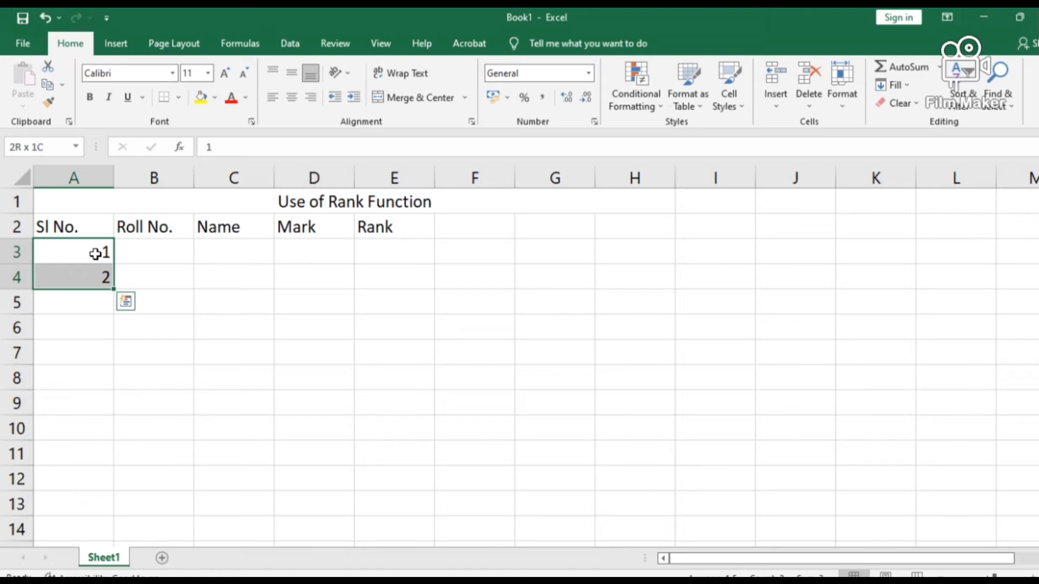
key(Delete)
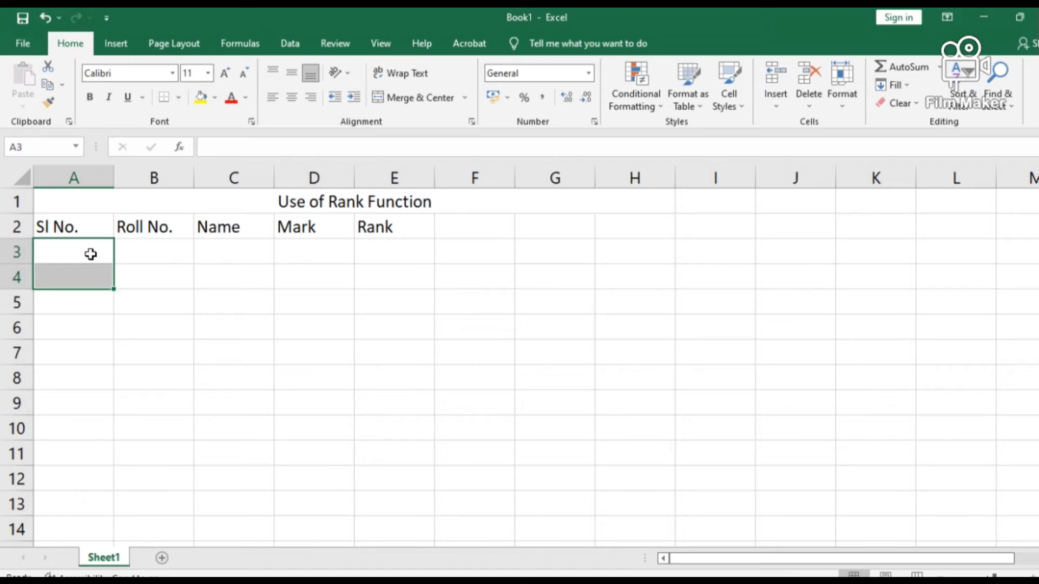
Step: Enter the formula =ROW()-2 in cell A3 to generate the first serial number
click(89, 253)
text(=)
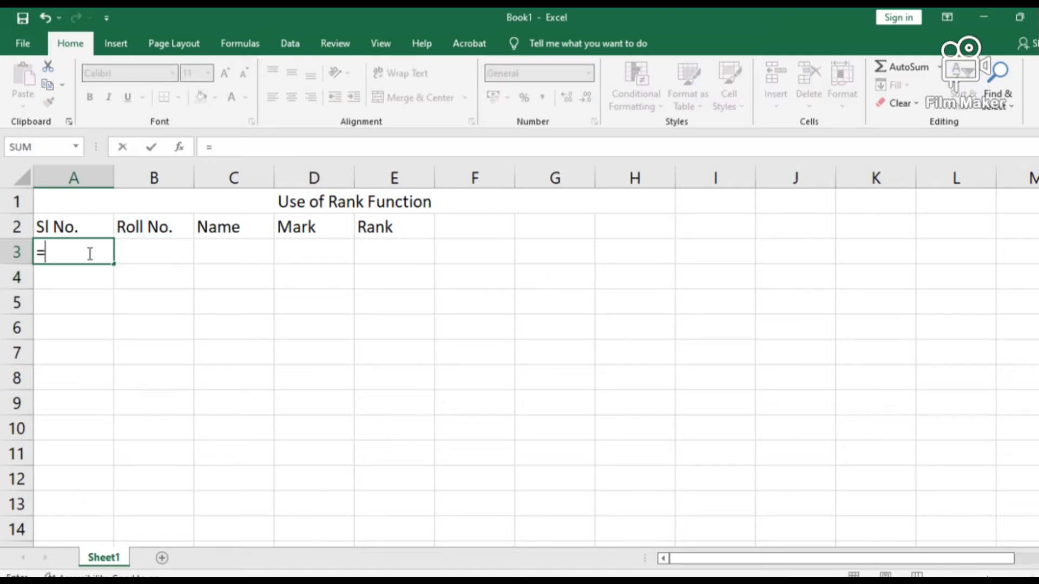
text(row)
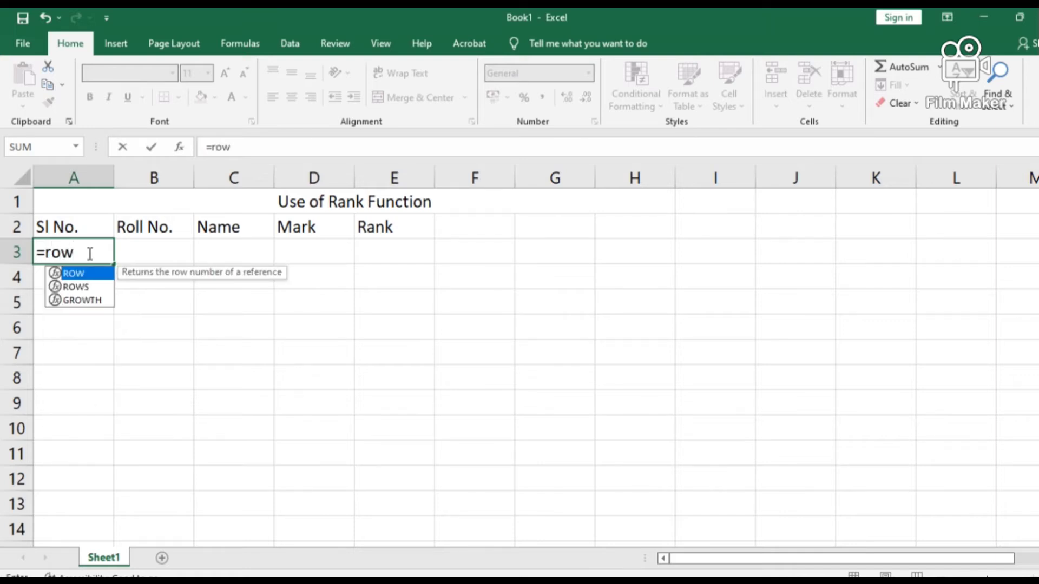
text(())
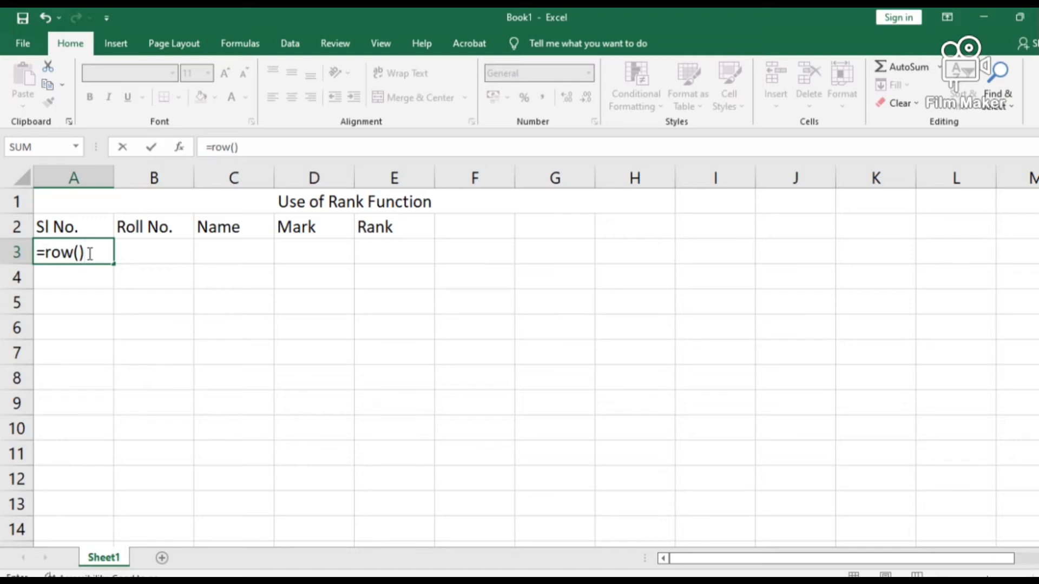
text(-)
text(2)
key(Return)
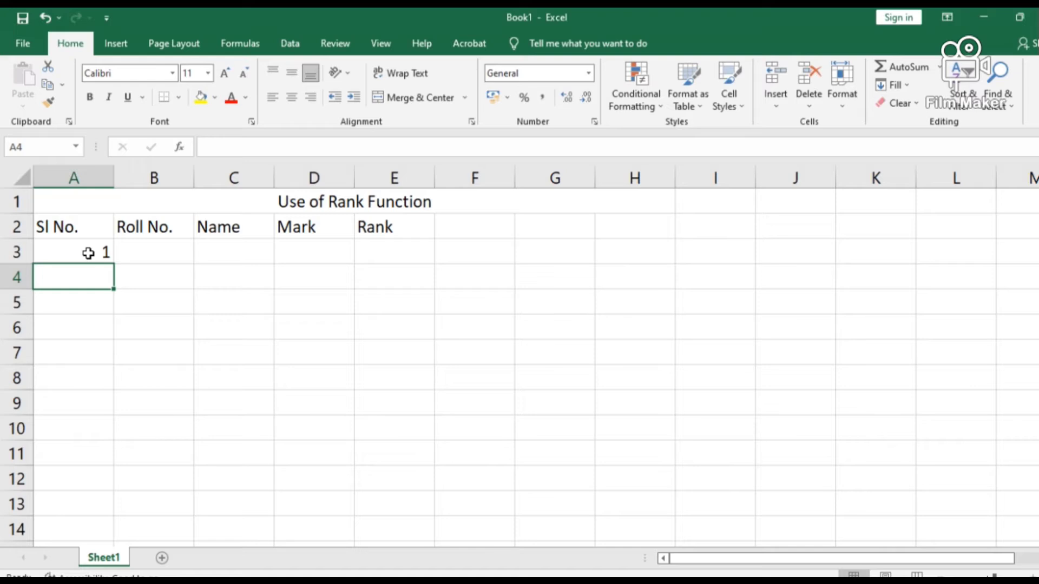
Step: Fill the serial number formula from A3 down through A12 for serial numbers 1 to 10
click(103, 253)
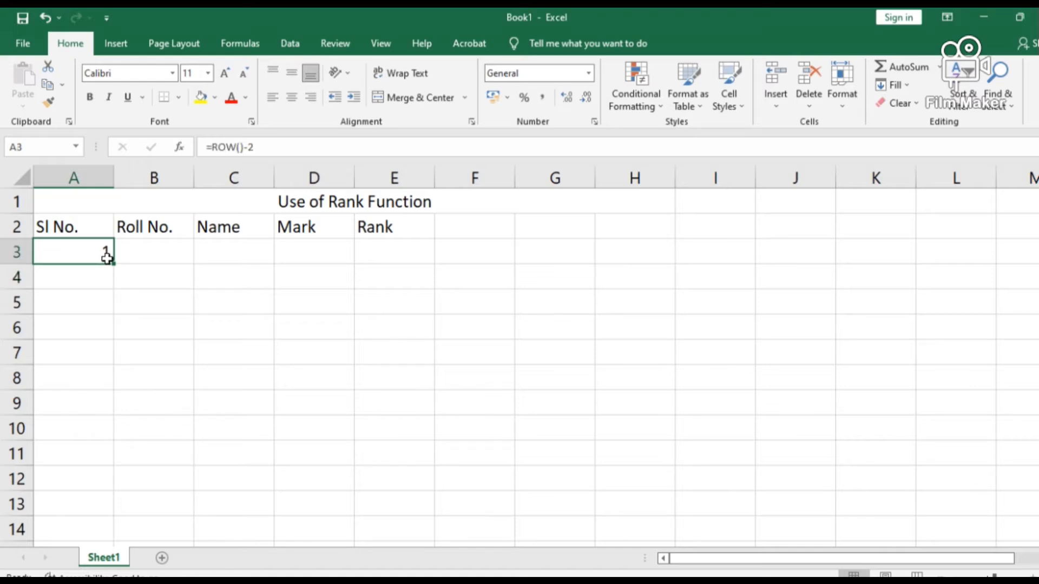
drag(114, 264, 100, 514)
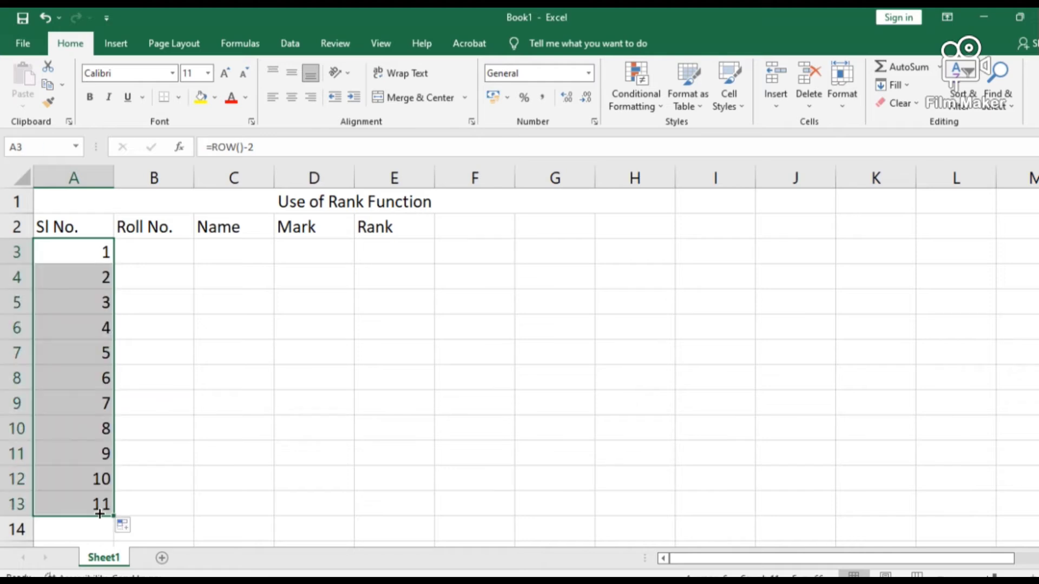
drag(113, 504, 113, 490)
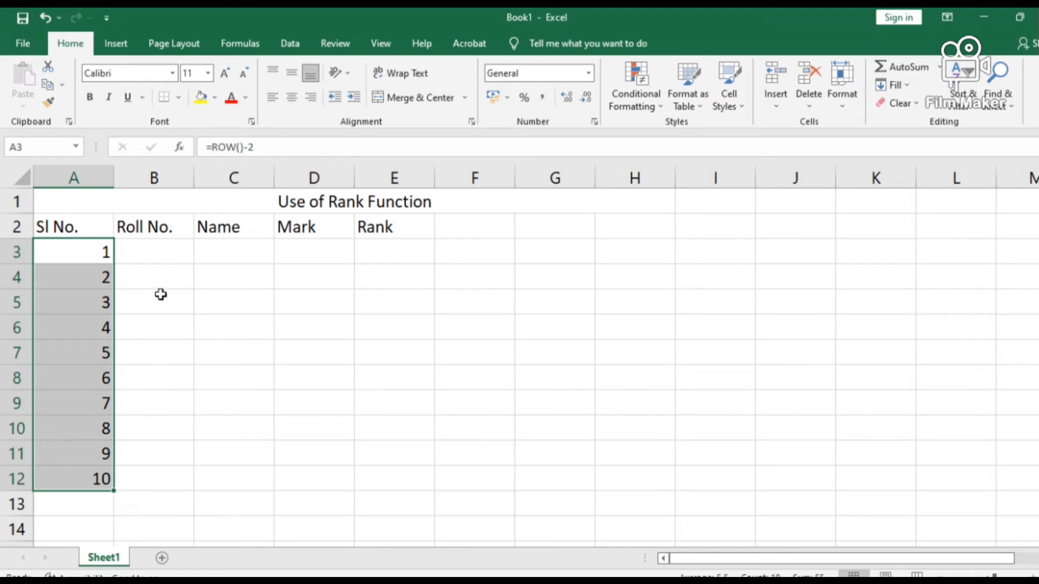
Step: Enter the roll numbers 23, 56, 76, 78 and 32 in cells B3 through B7
click(172, 258)
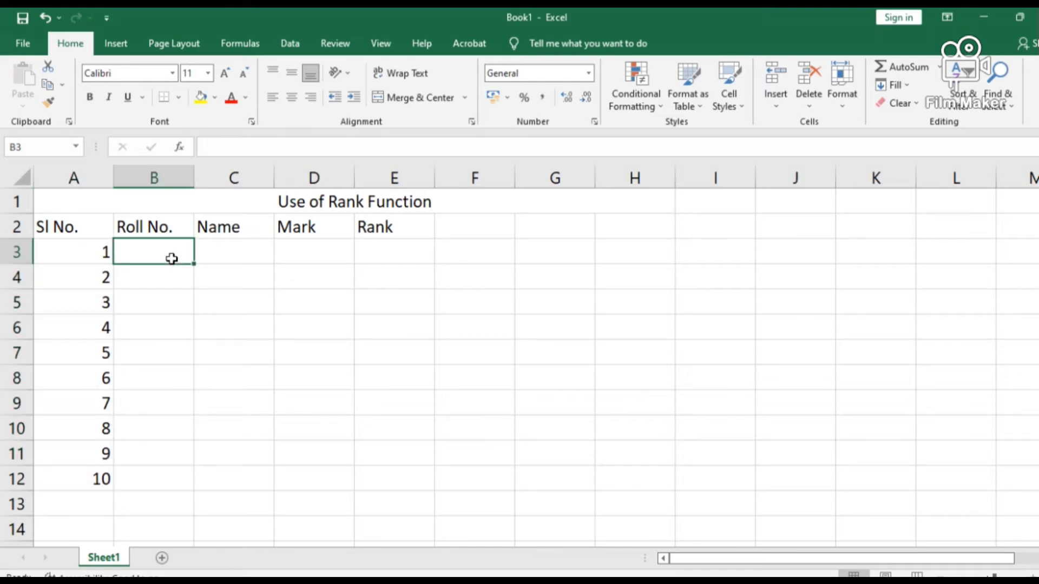
text(23)
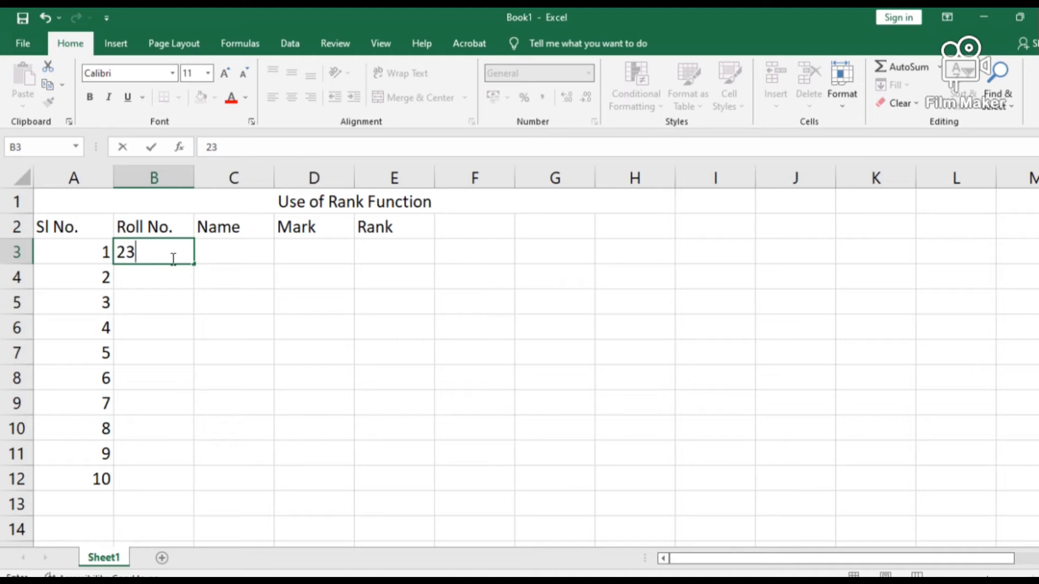
key(Return)
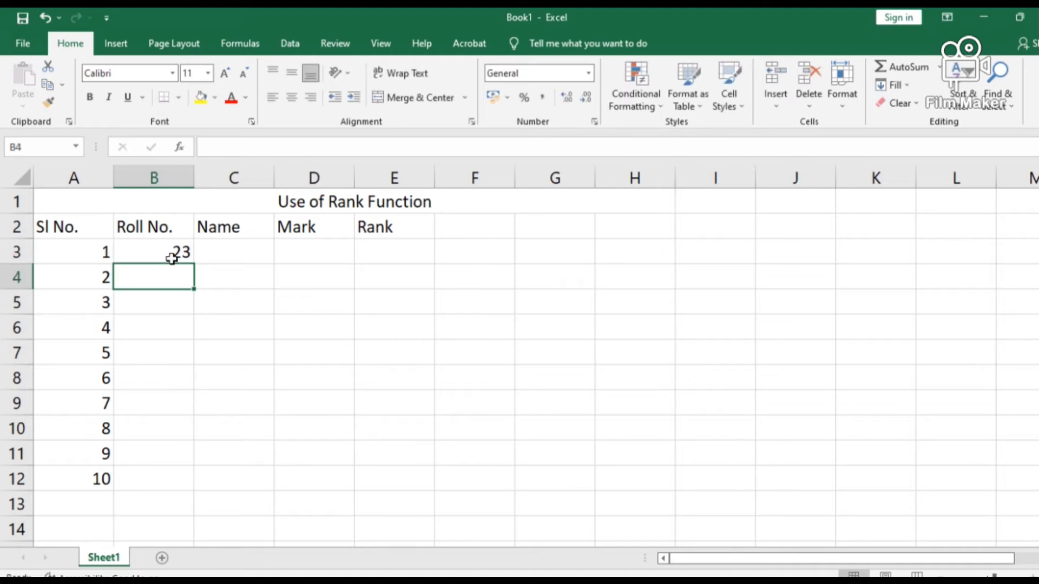
text(56)
key(Return)
text(76)
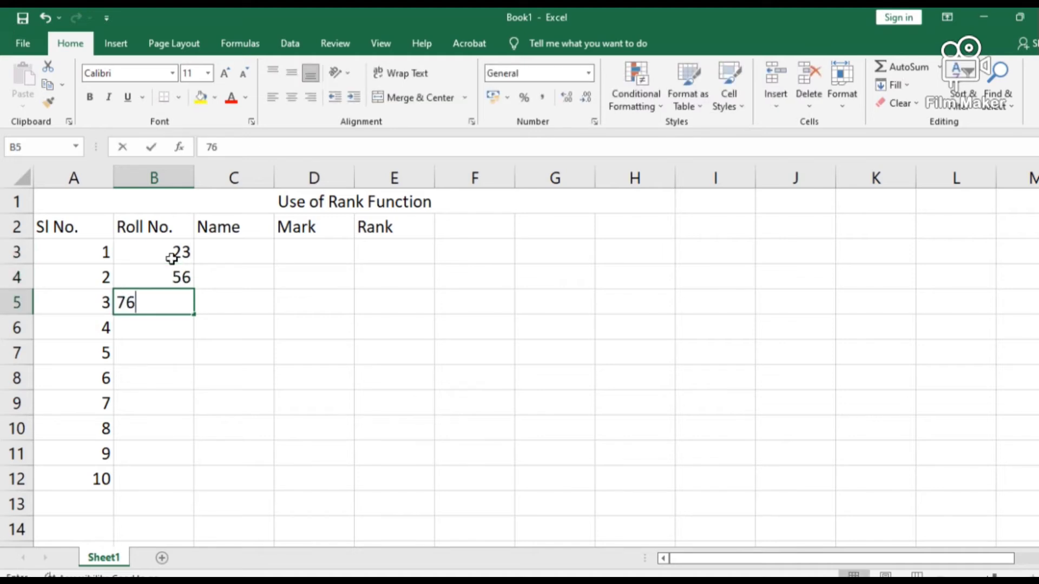
key(Return)
text(78)
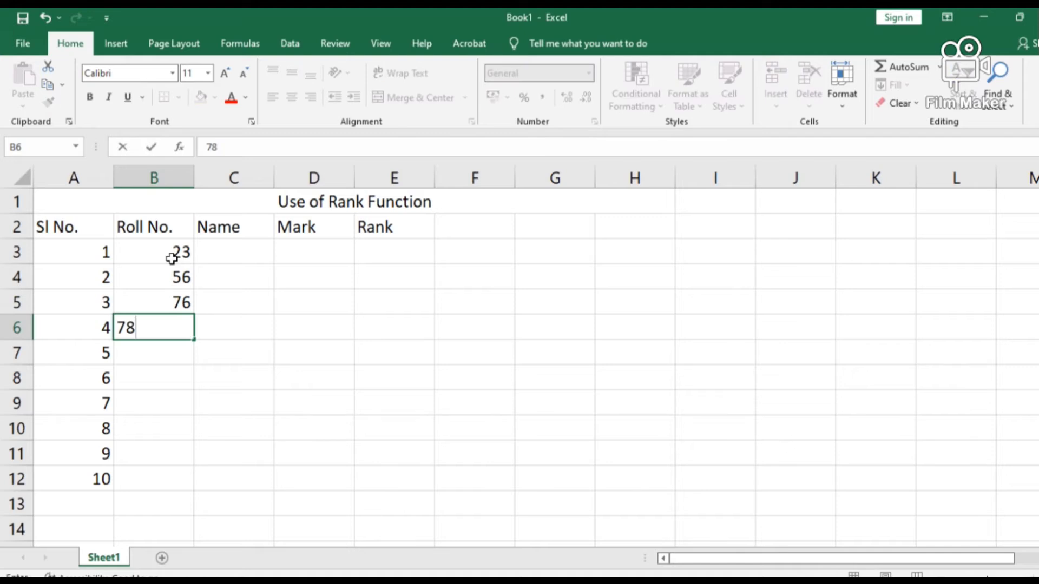
key(Return)
text(32)
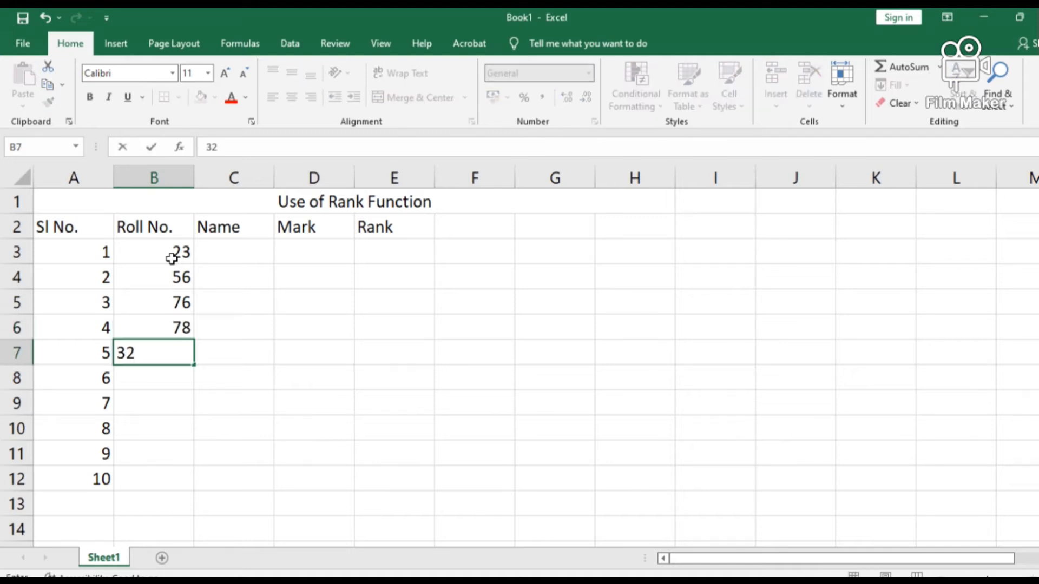
key(Return)
Step: Enter the remaining roll numbers 90, 21, 42, 77 and 89 in cells B8 through B12
text(90)
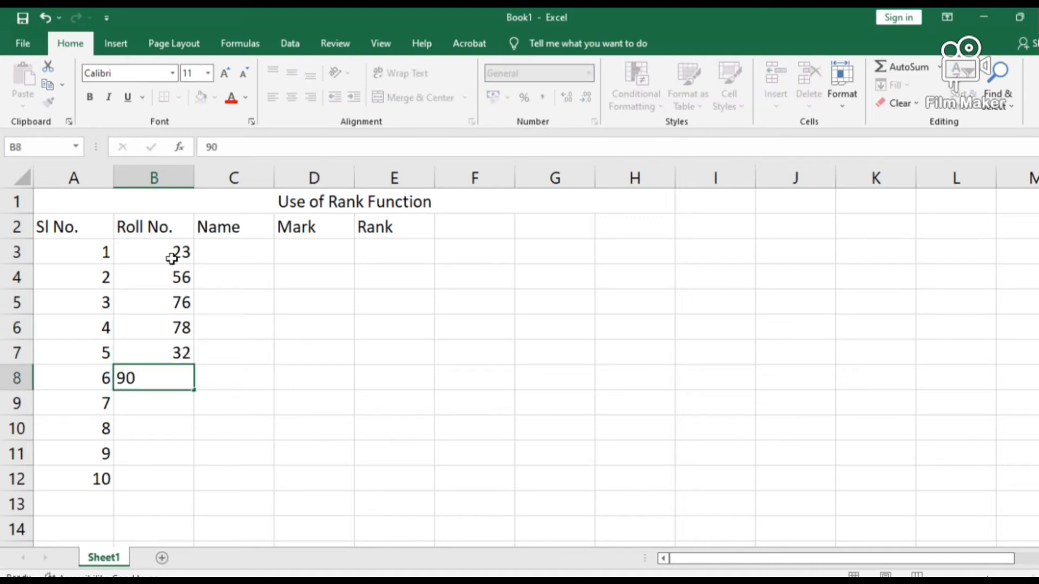
key(Return)
text(21)
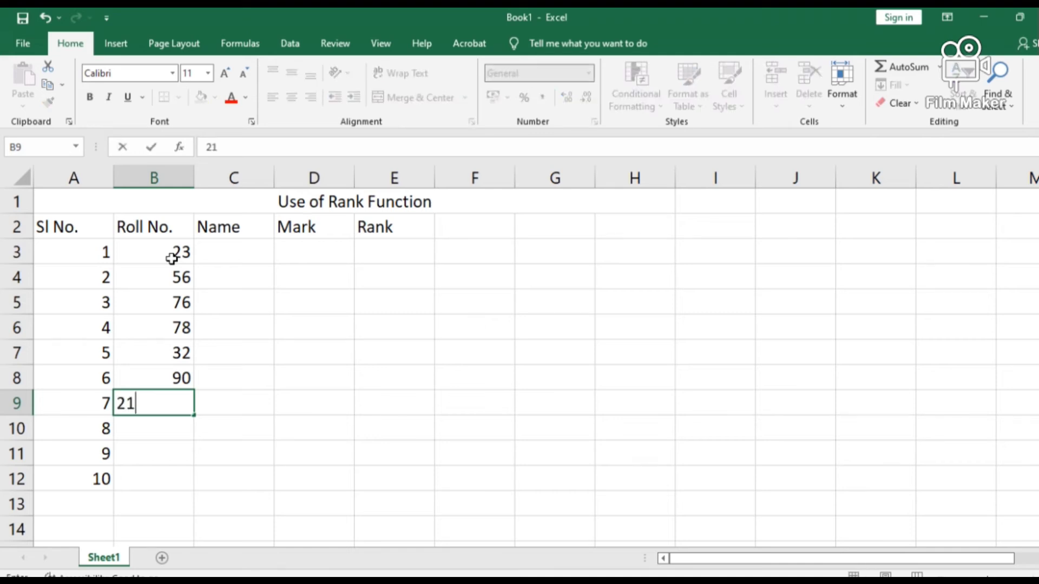
key(Return)
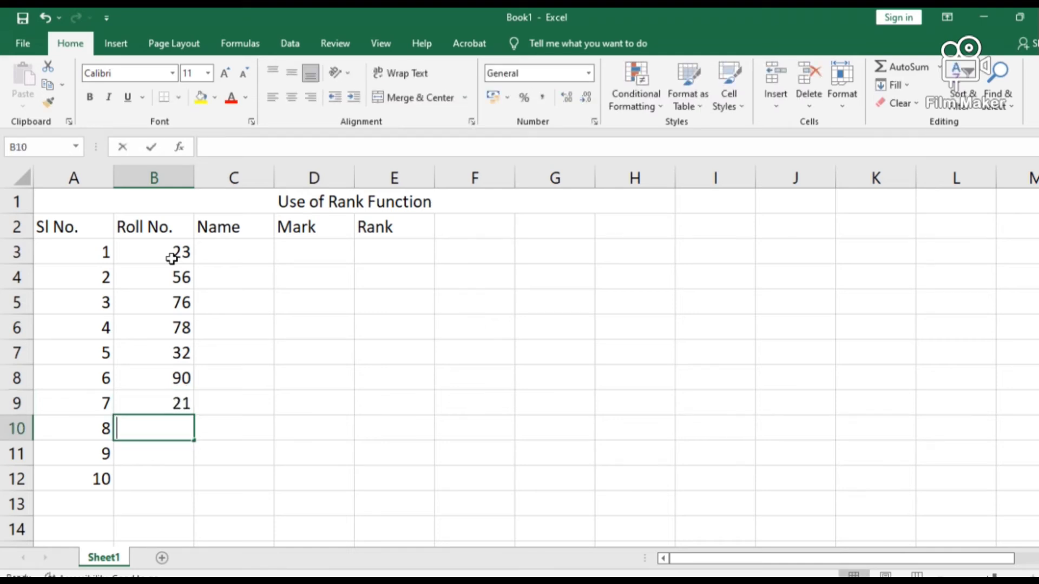
text(42)
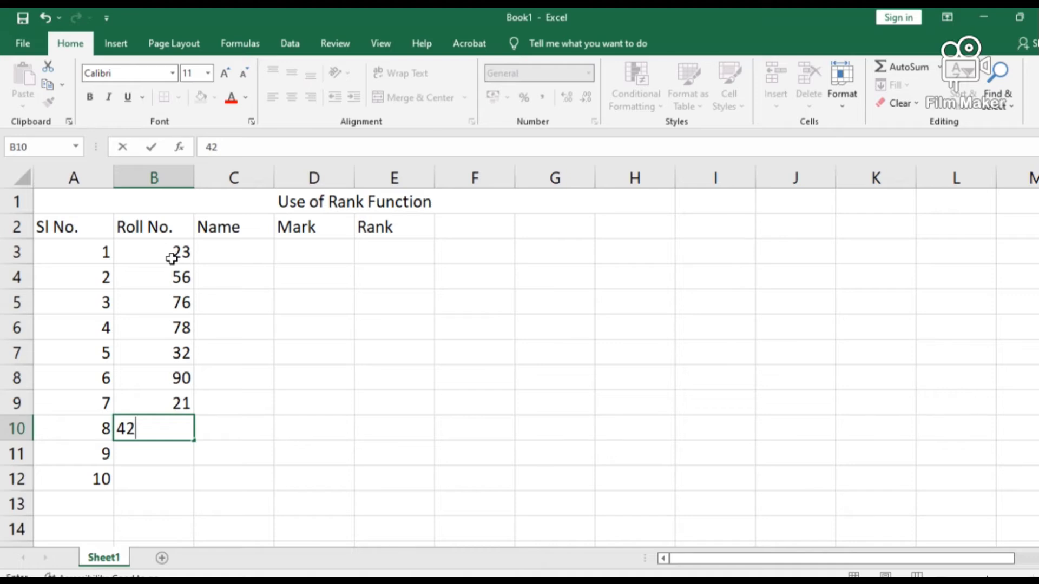
key(Return)
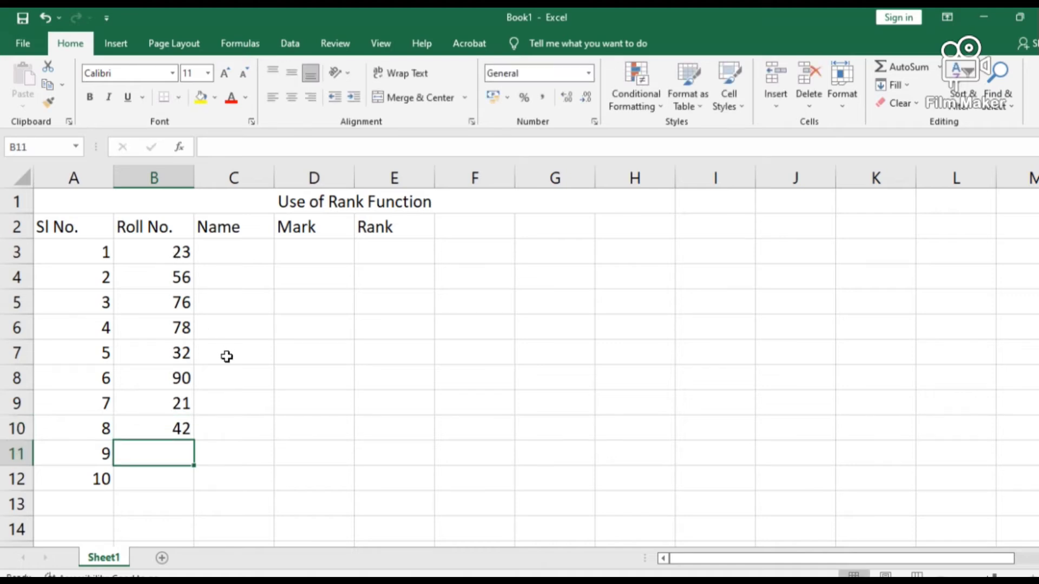
text(77)
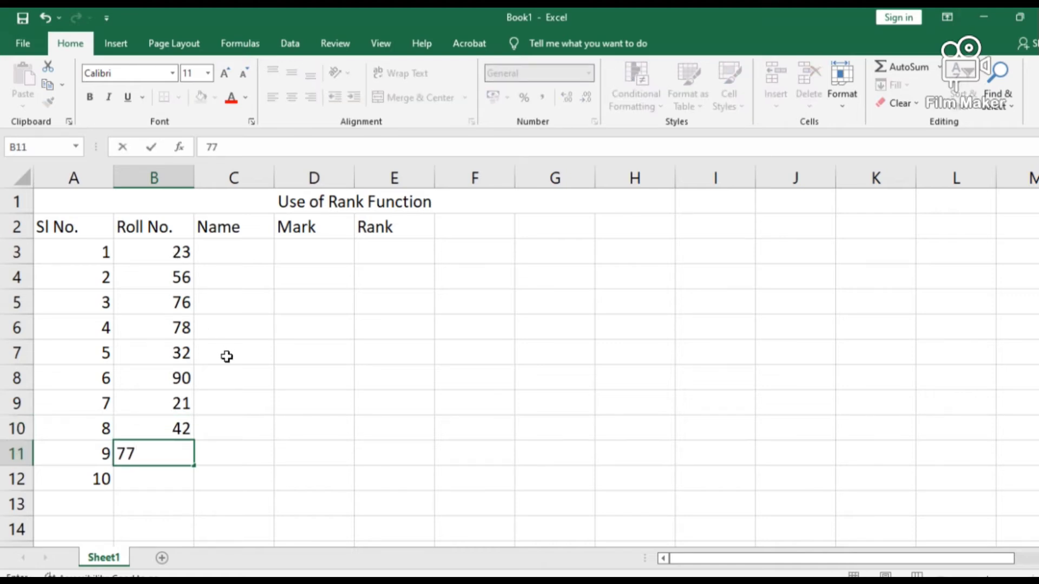
key(Return)
text(89)
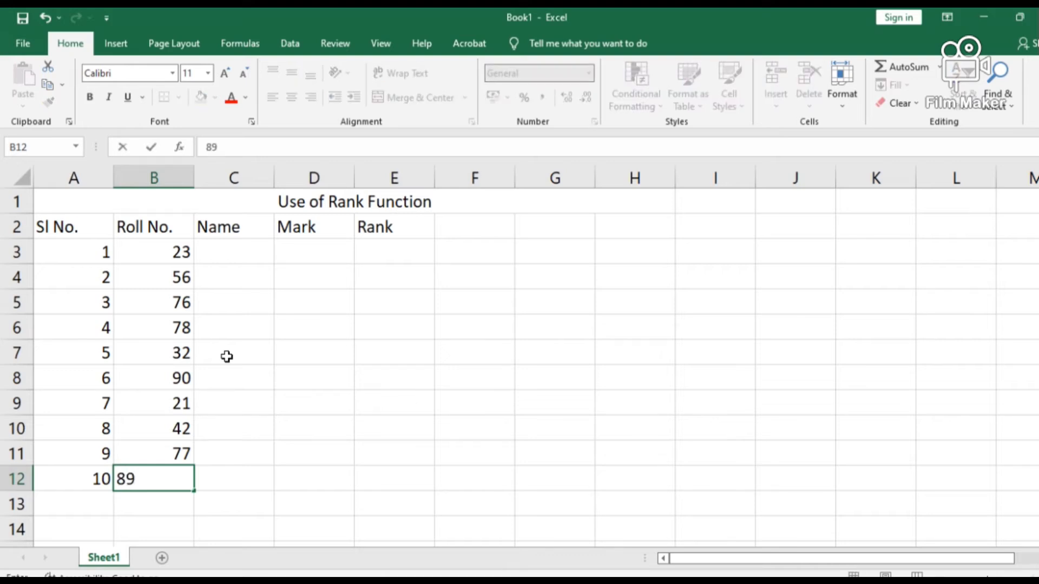
click(290, 385)
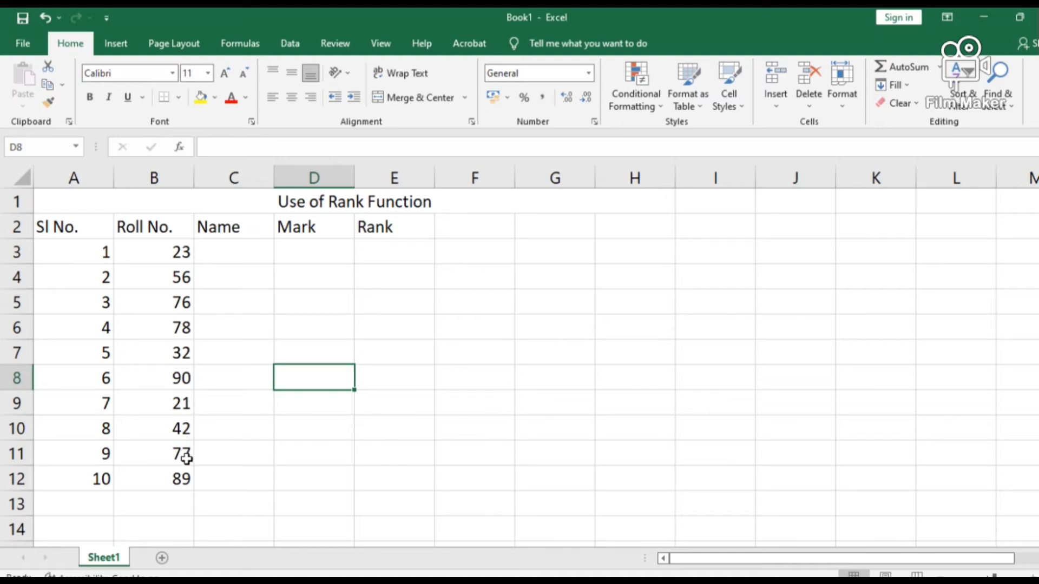
Step: Enter the capital letters A, B, C and D as names in cells C3 through C6
click(262, 255)
text(a)
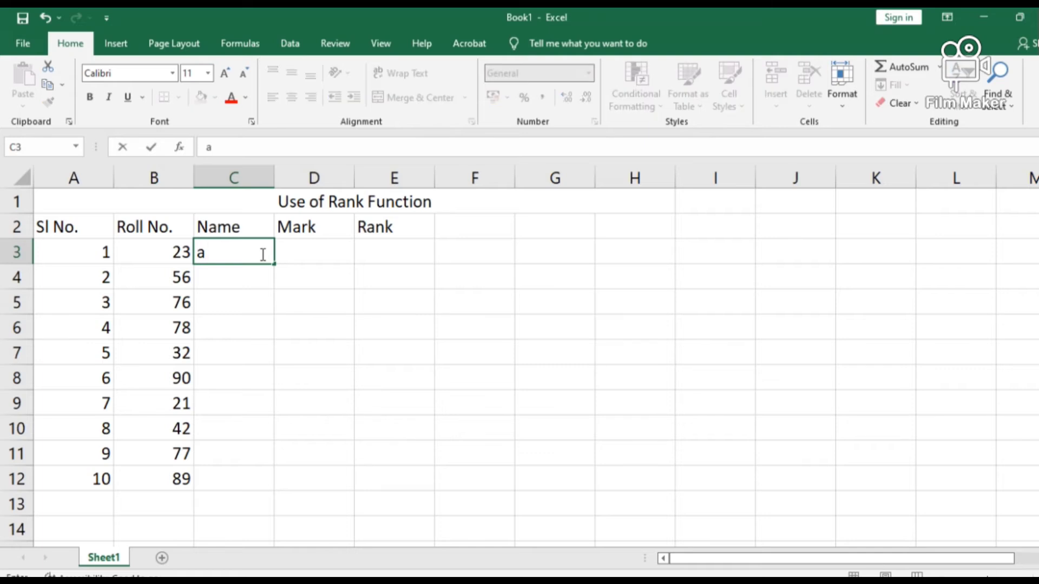
key(BackSpace)
text(A)
key(Return)
text(B)
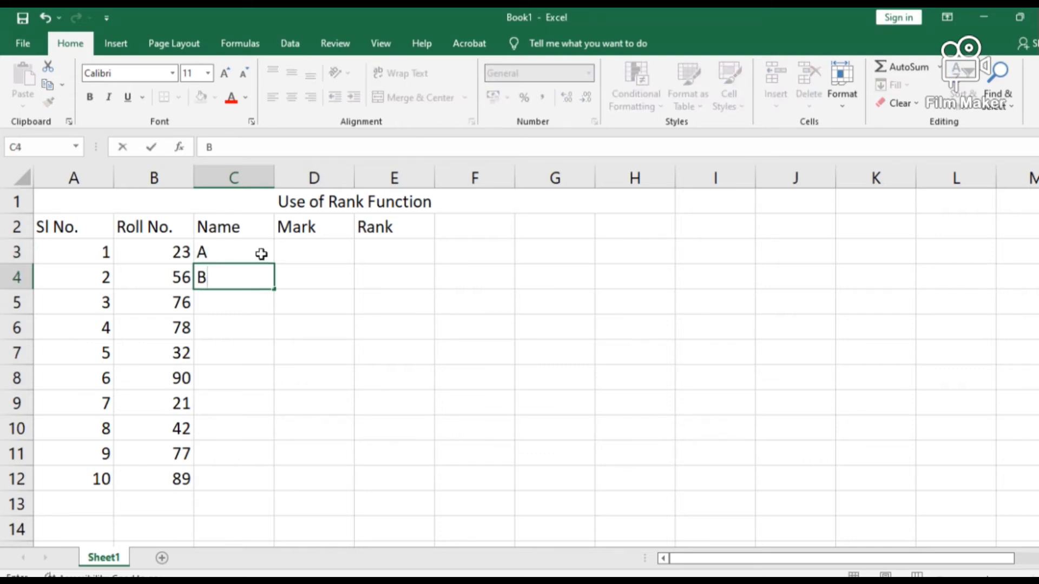
click(339, 307)
click(235, 301)
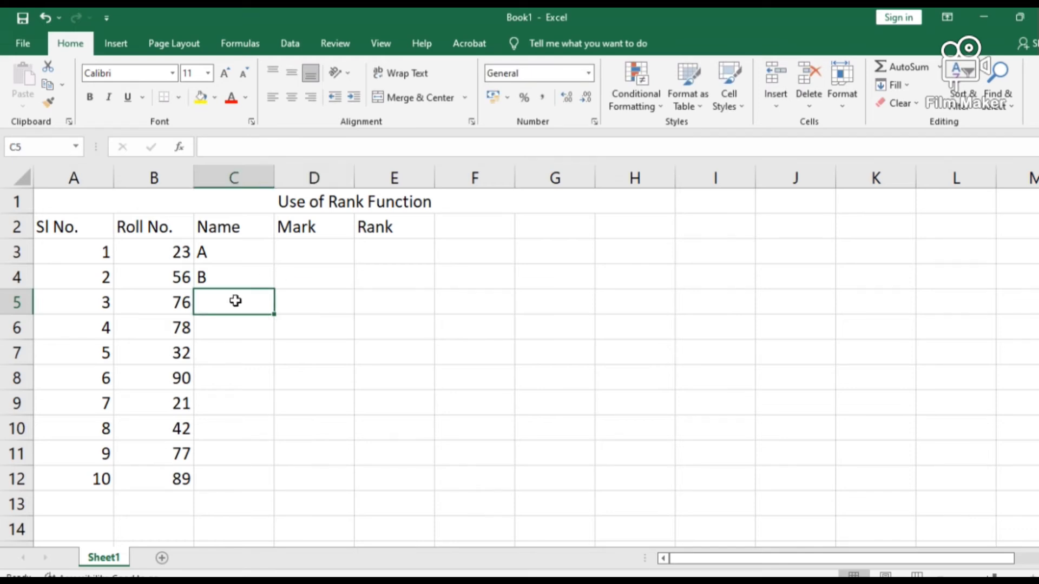
text(C)
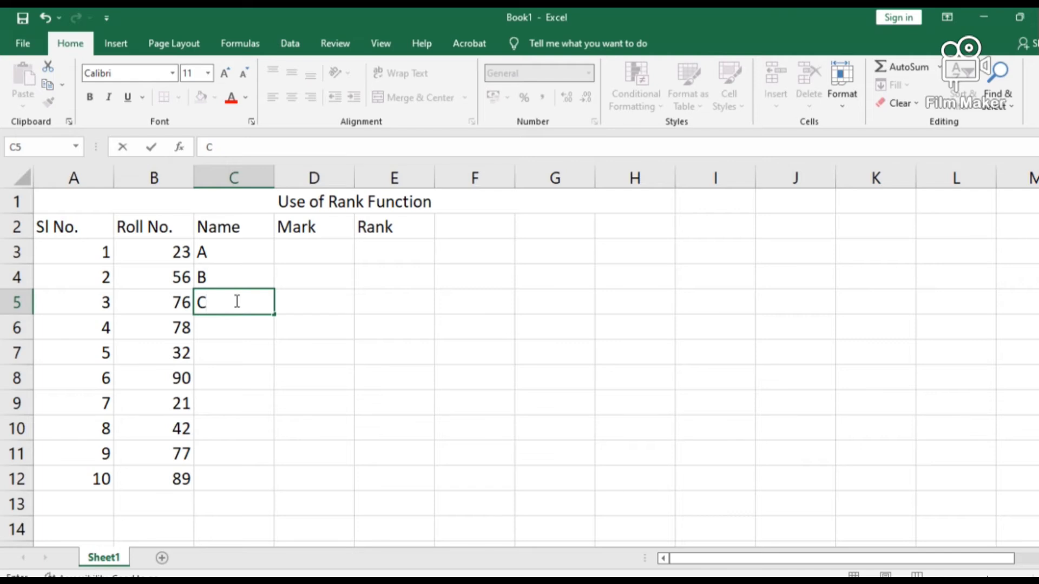
key(Return)
text(D)
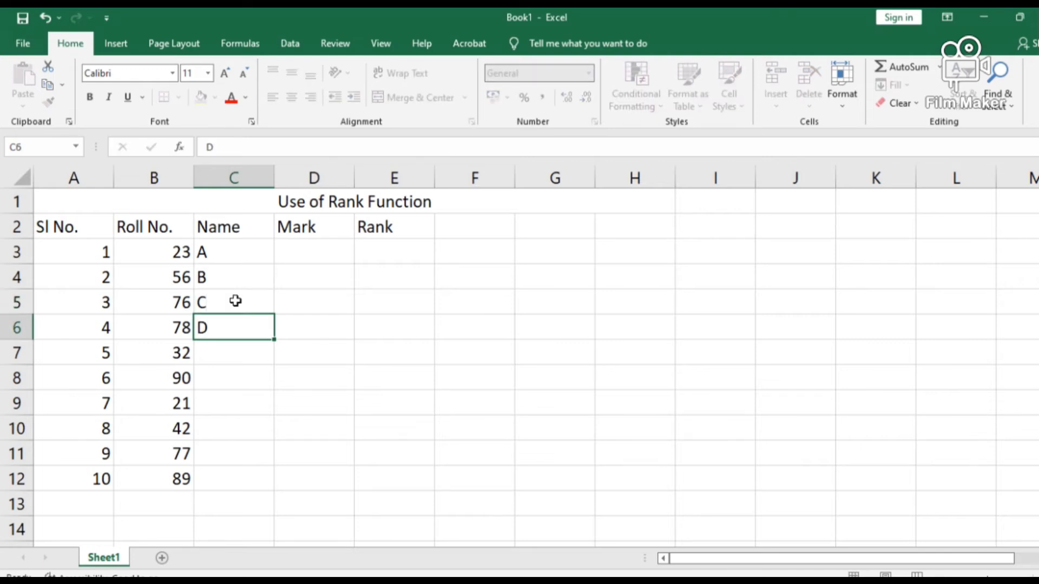
key(Return)
Step: Continue the Name column with the letters E, F, G, H, I and J in cells C7 through C12
text(E)
key(Return)
text(F)
key(Return)
text(G)
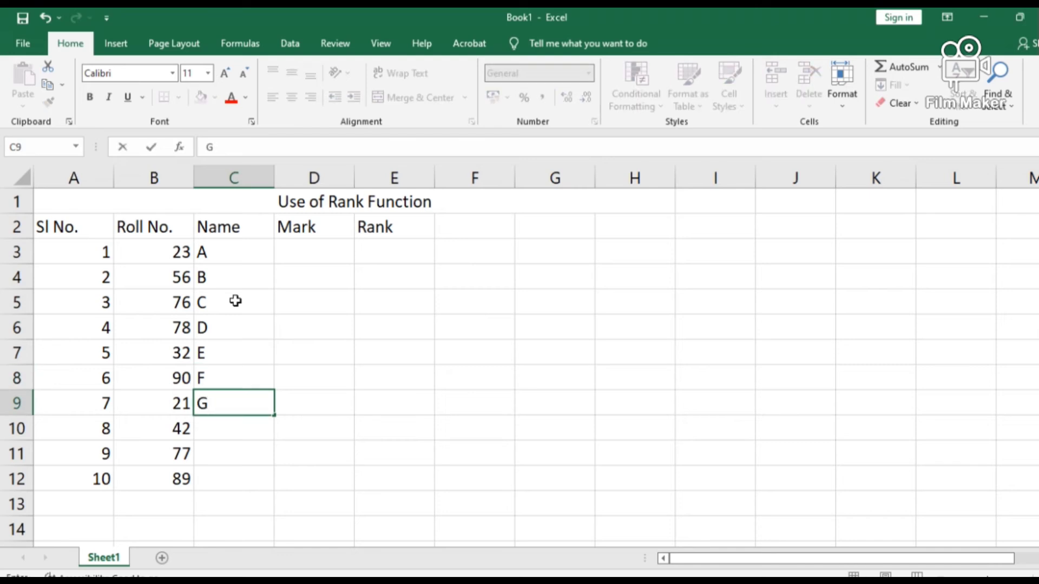
key(Return)
text(H)
key(Return)
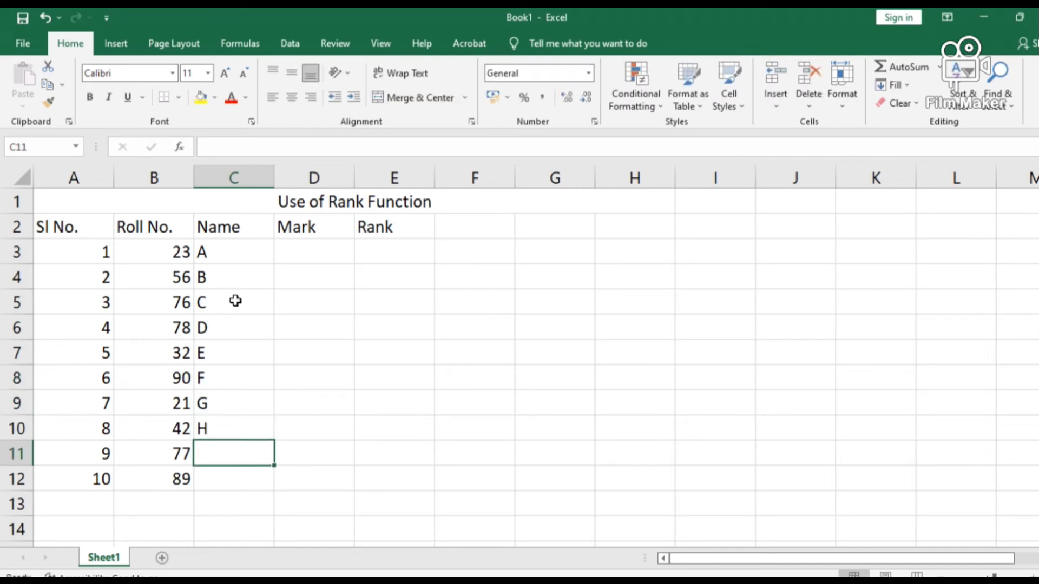
text(I)
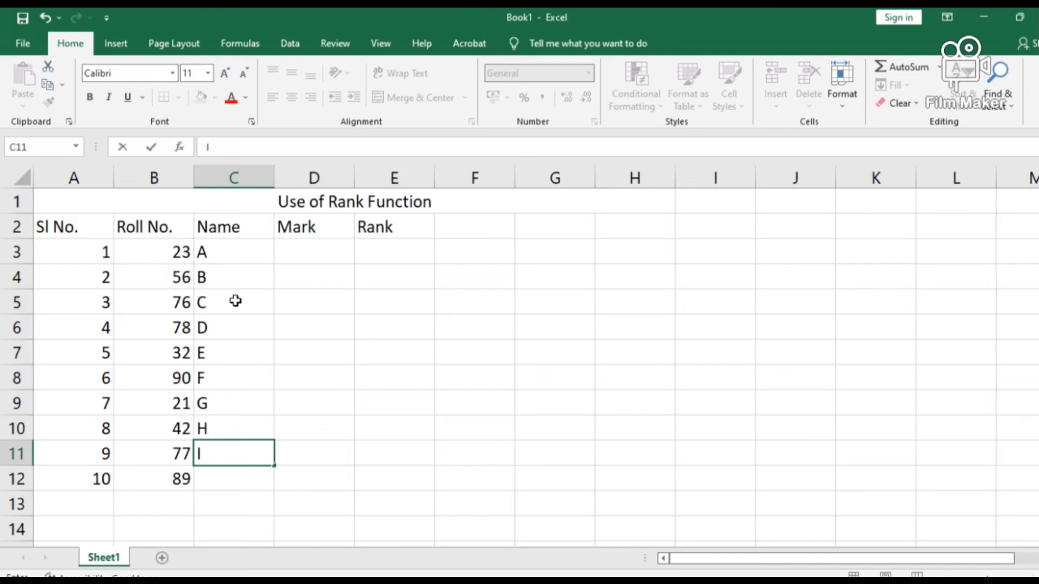
key(Return)
text(J)
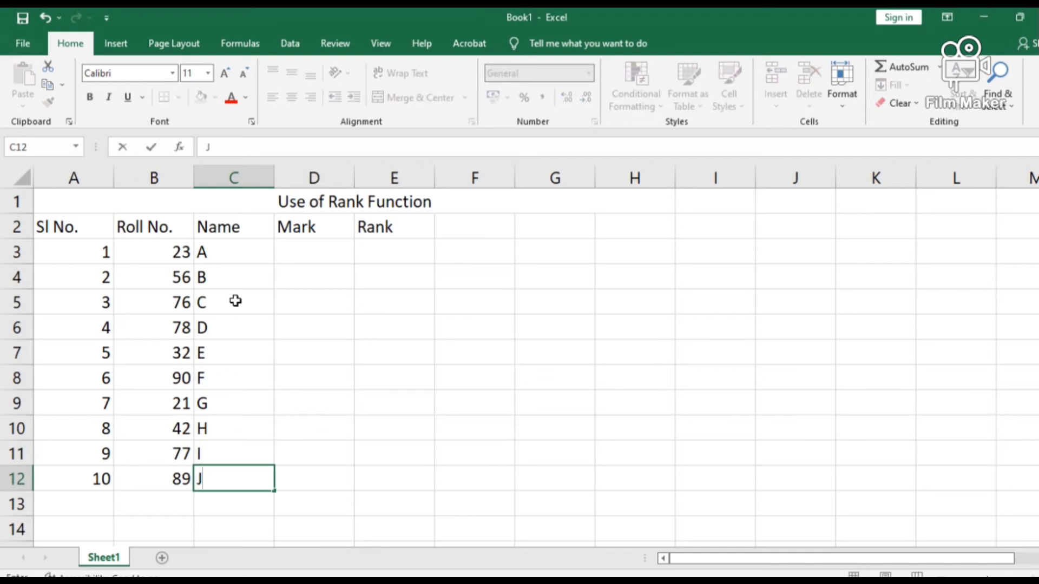
click(312, 326)
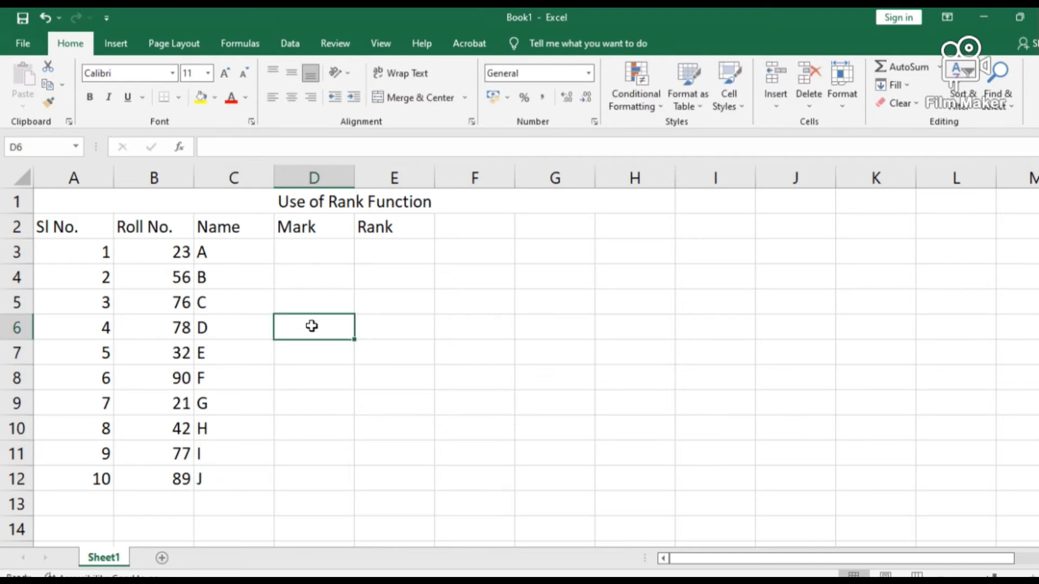
Step: Enter the marks 85, 63, 59 and 65 in cells D3 through D6
click(323, 249)
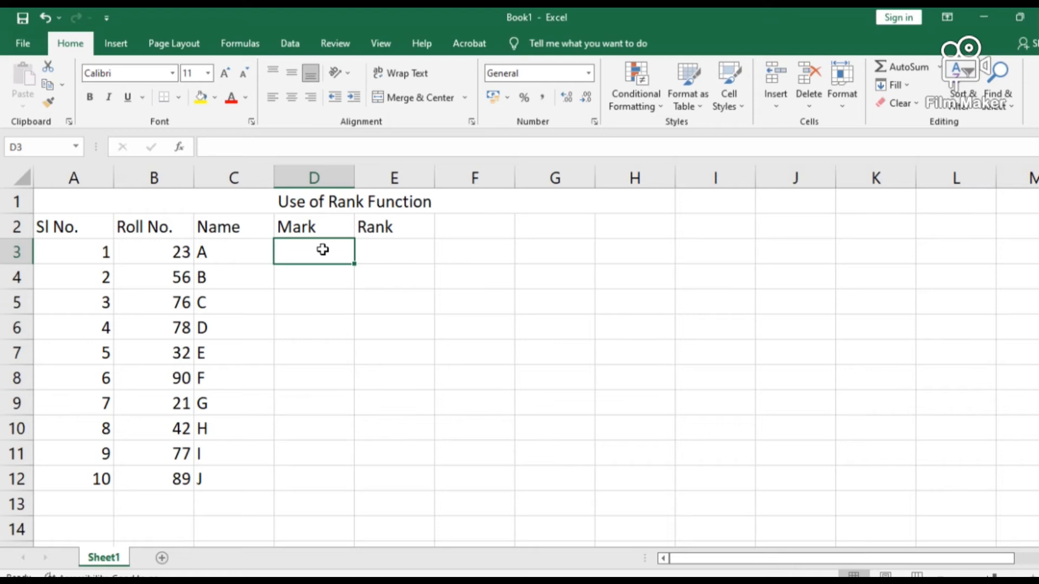
text(85)
key(Return)
text(63)
key(Return)
text(59)
key(Return)
text(65)
key(Return)
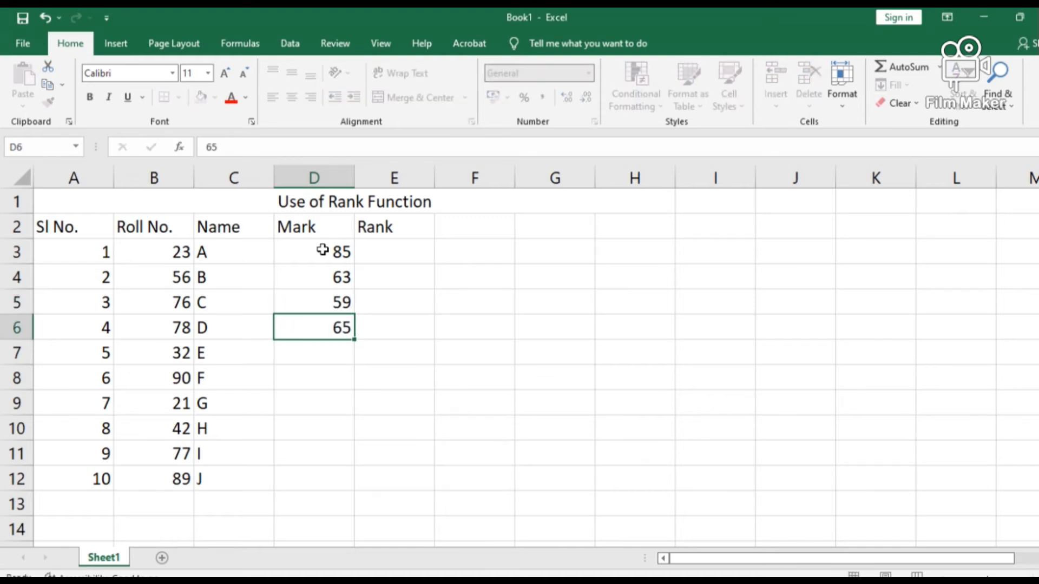
Step: Enter the marks 23, 54 and 311 in cells D7, D8 and D9
text(23)
key(Return)
text(54)
key(Return)
text(311)
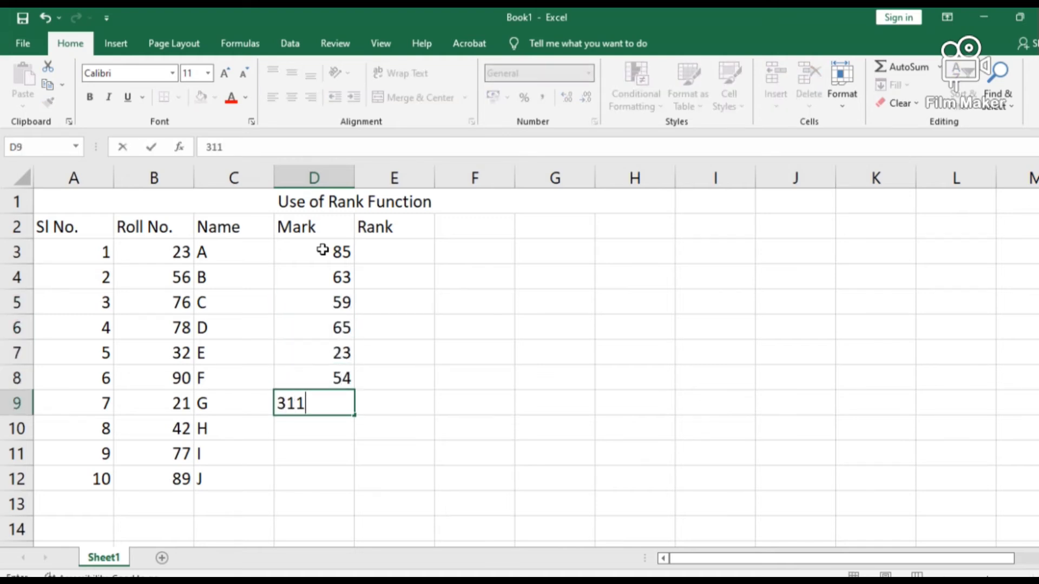
key(Return)
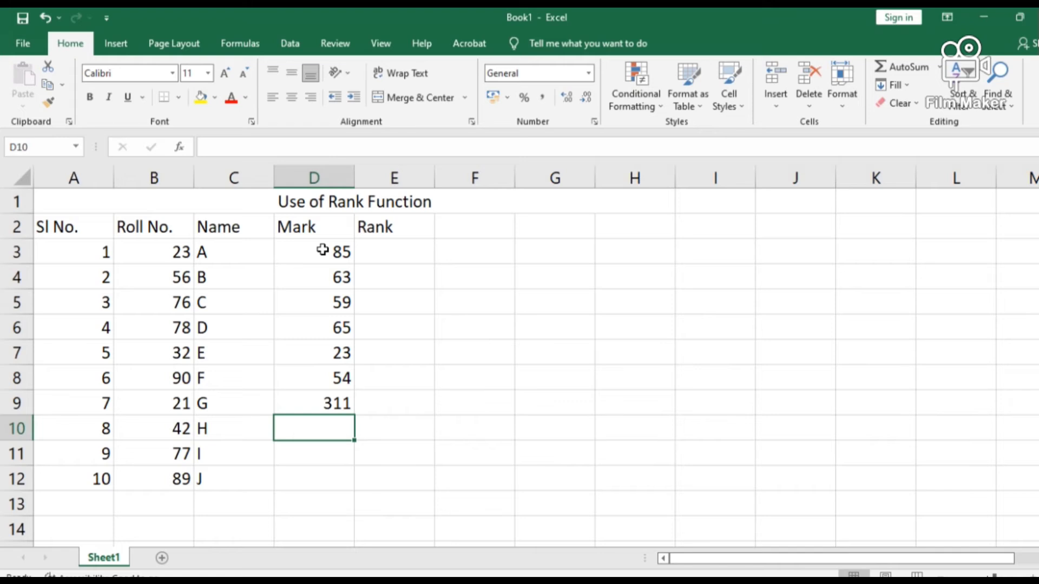
Step: Replace the mark in D9 with 45 and enter the marks 88, 12 and 89 in cells D10 through D12
key(Up)
text(45)
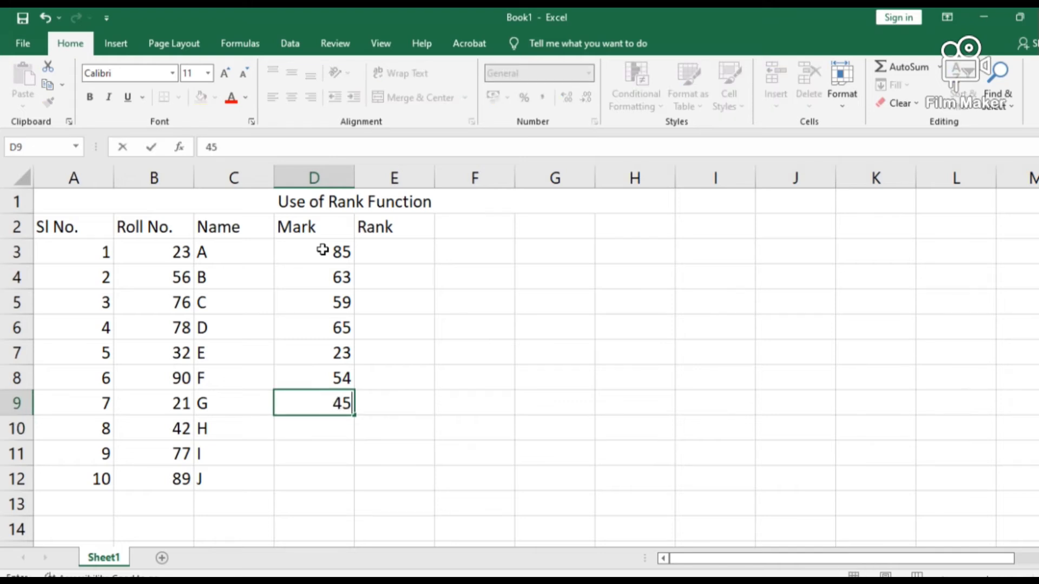
key(Return)
text(88)
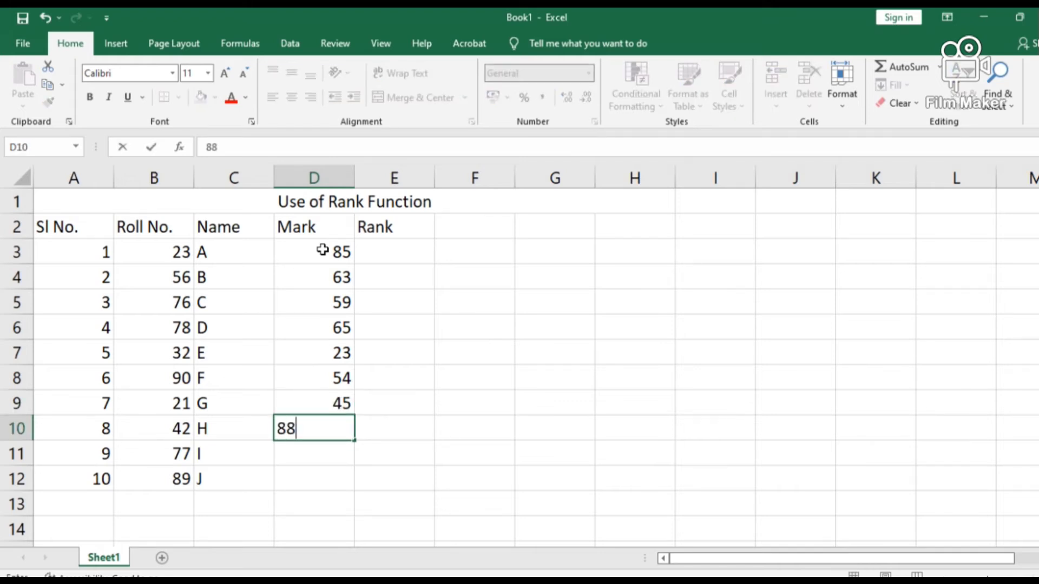
key(Return)
text(12)
key(Return)
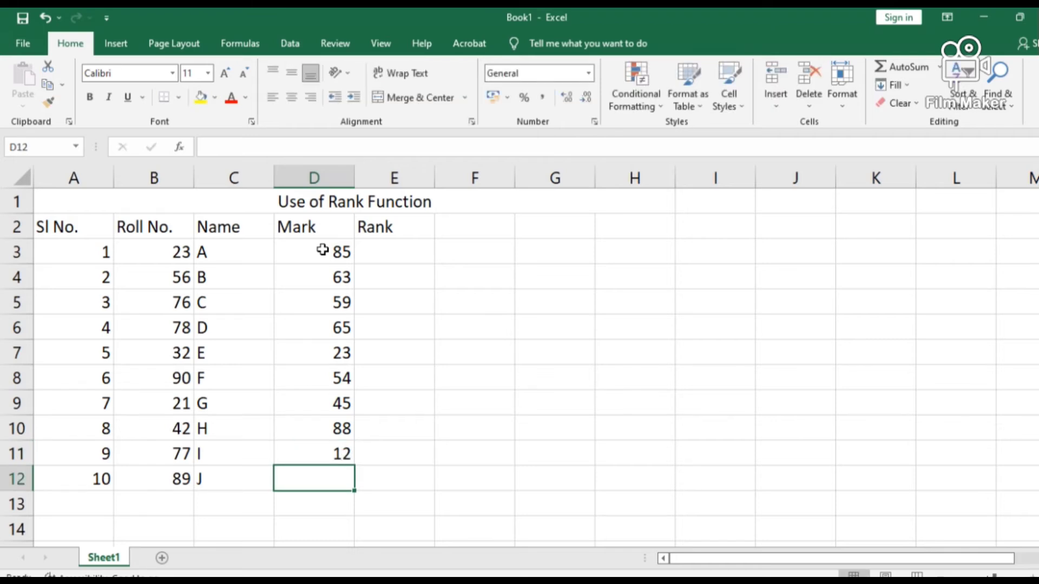
text(89)
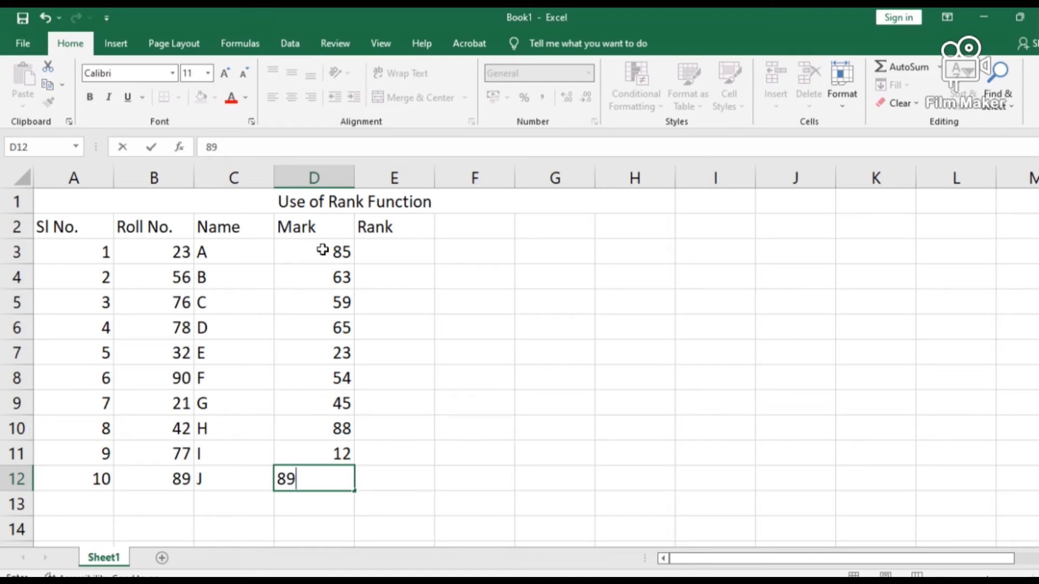
key(Return)
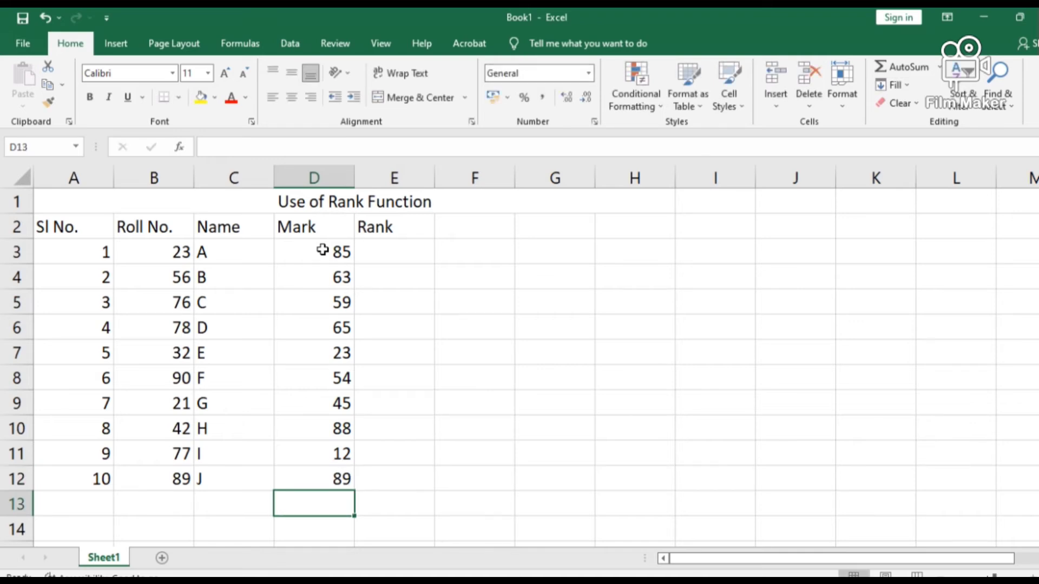
Step: Enter the formula =RANK(D3,$D$3:$D$12) in cell E3 to rank the first student's mark against all the marks
click(402, 255)
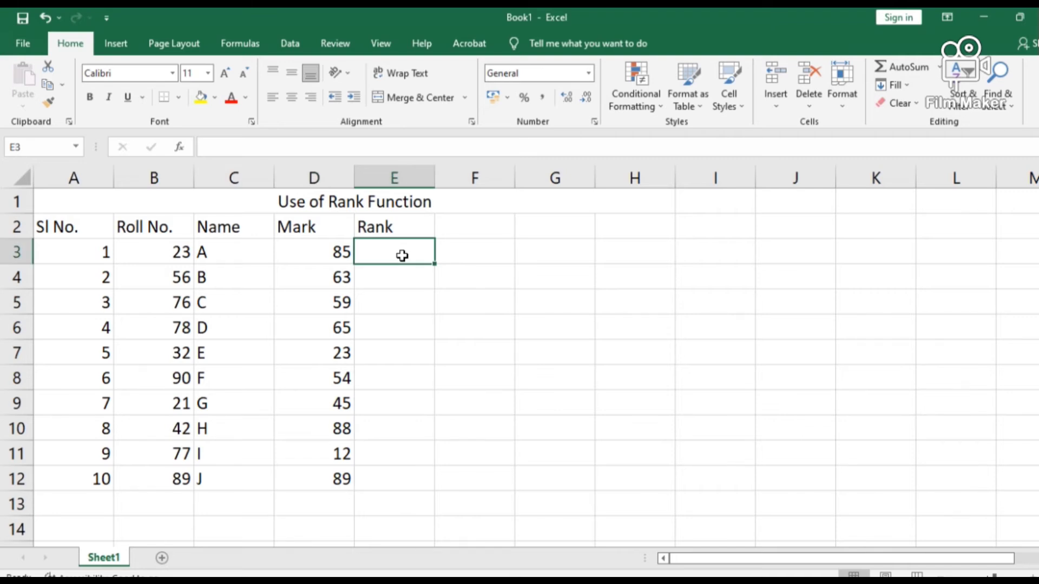
text(=)
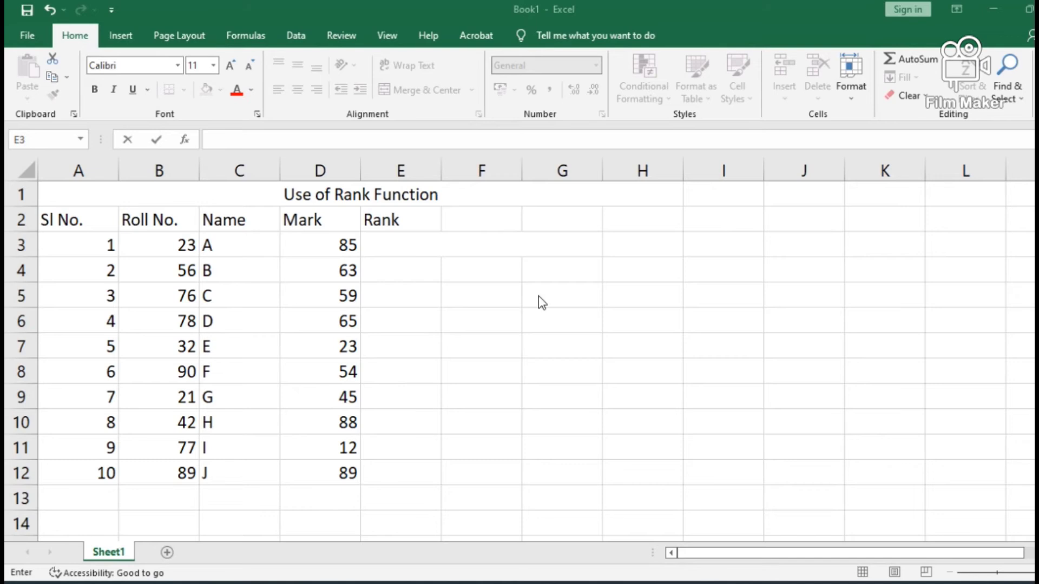
click(394, 233)
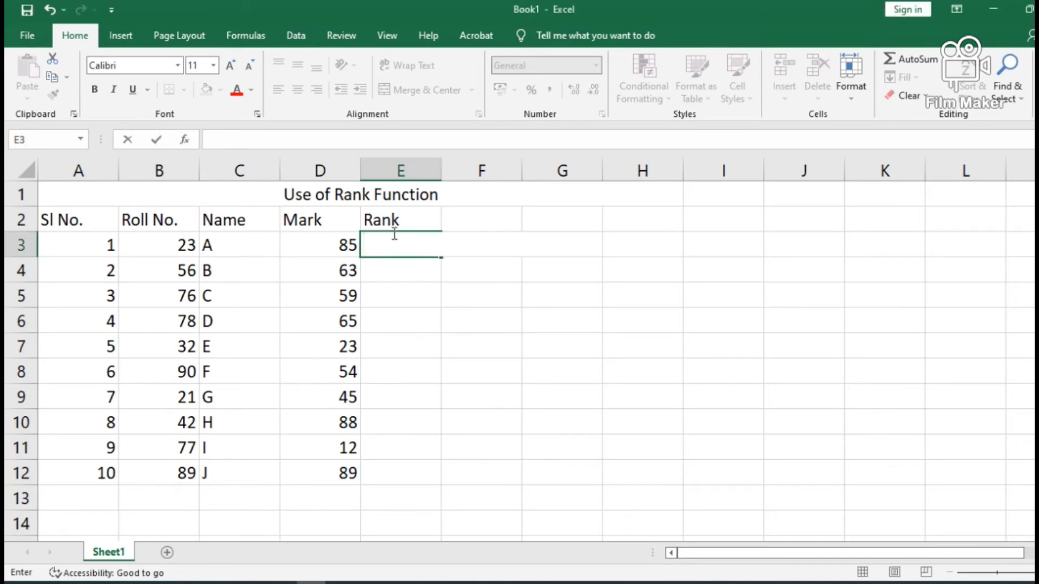
text(=)
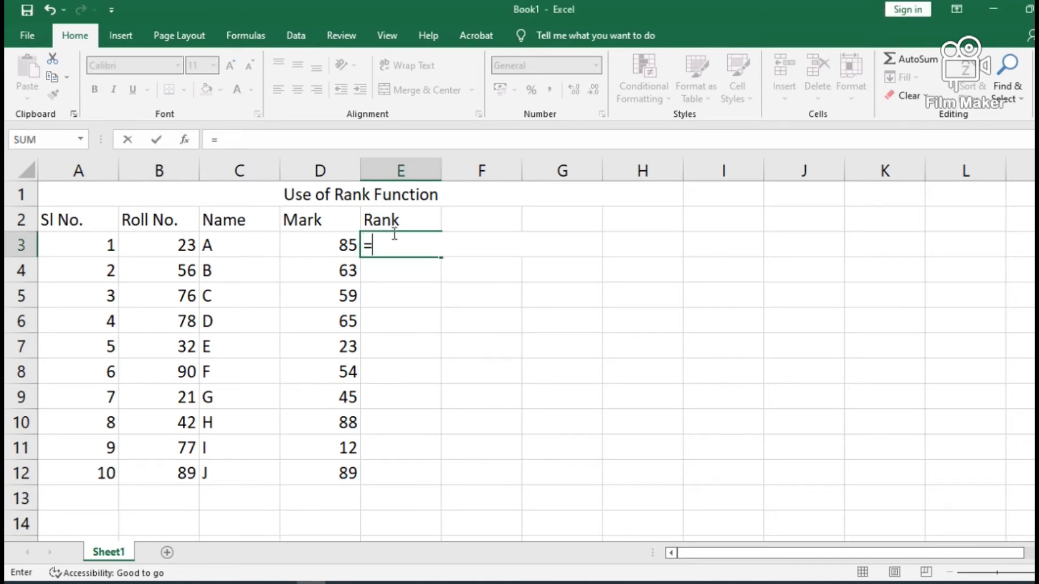
text(R)
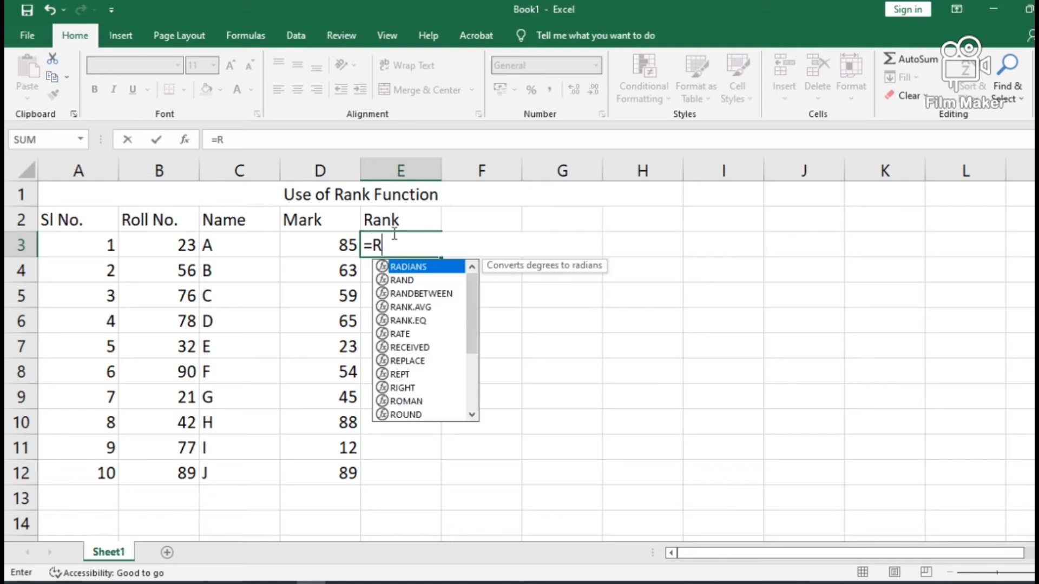
text(ANK)
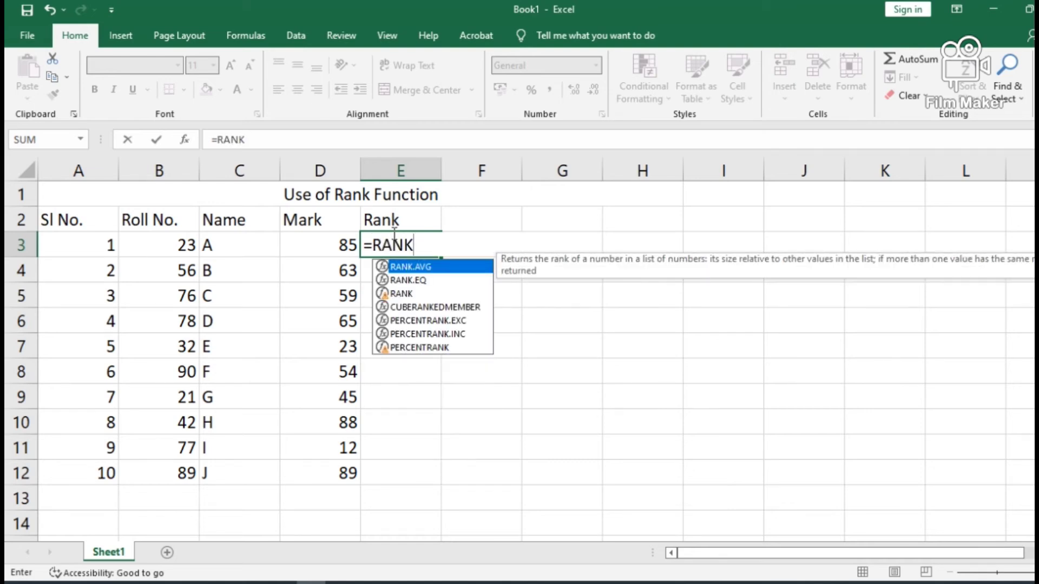
text(()
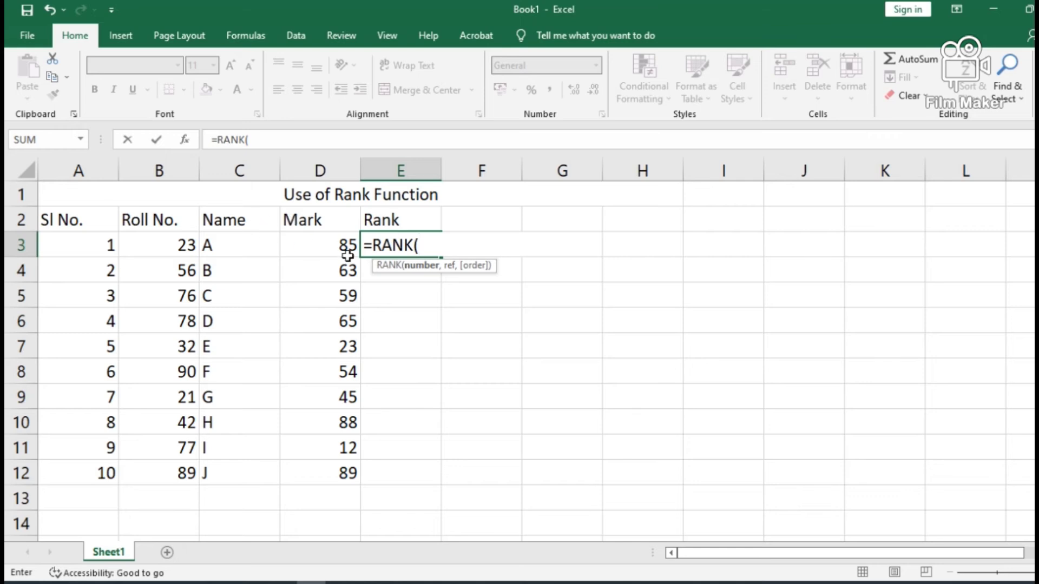
text(D3)
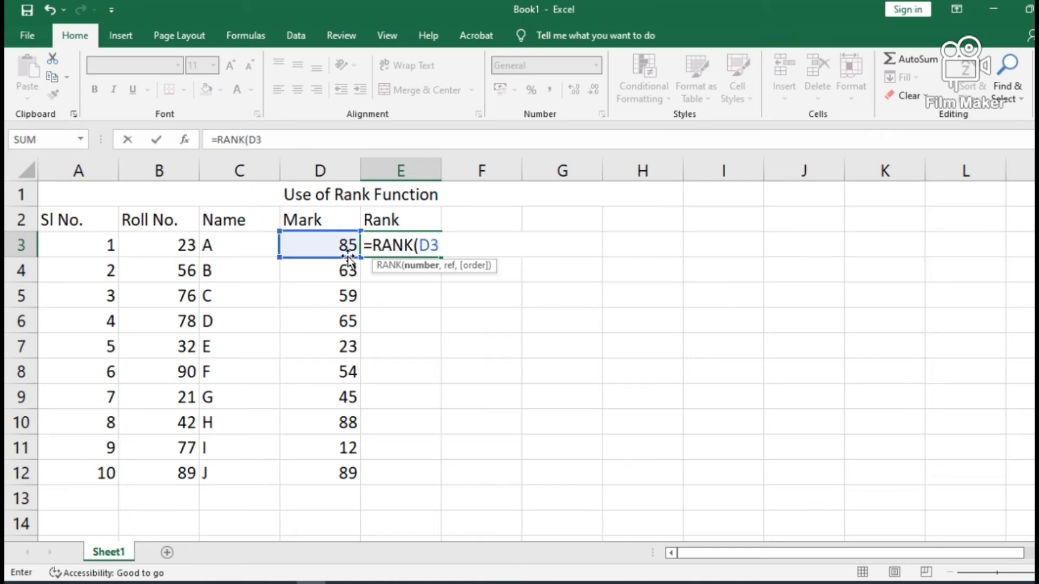
text(,)
text($)
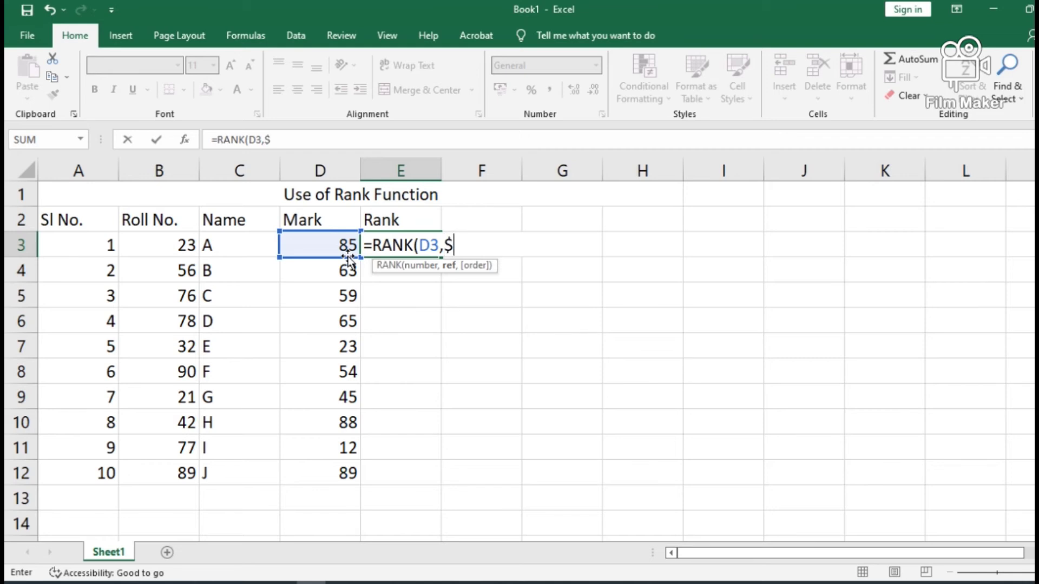
text(D$3)
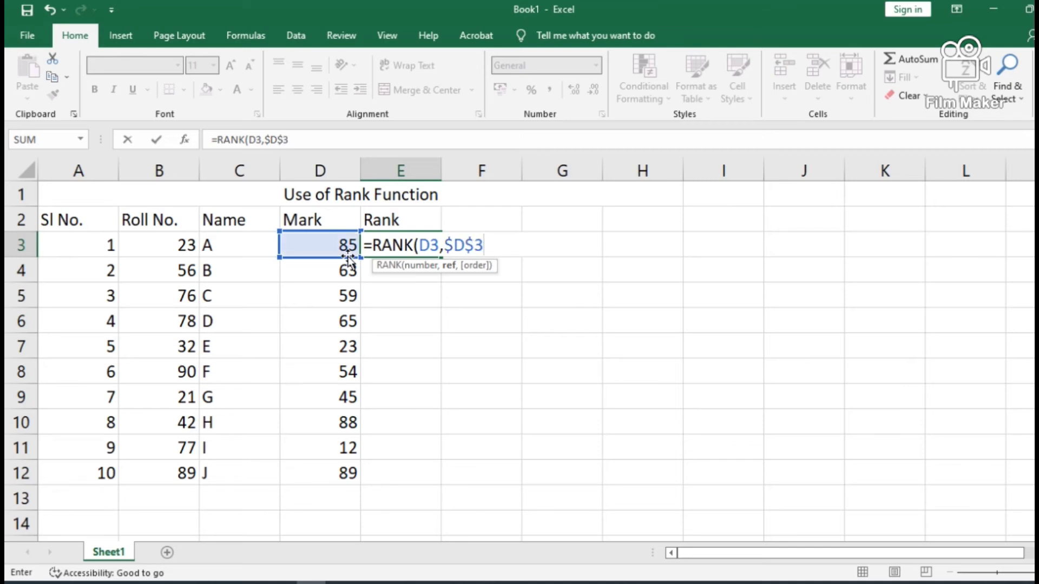
text(:)
text($D$12)
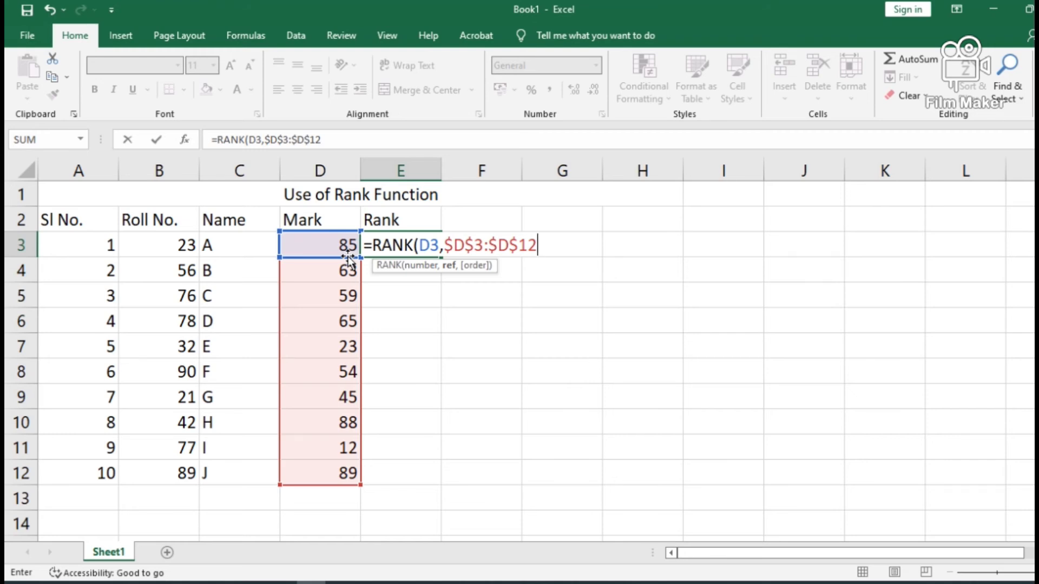
text())
key(Return)
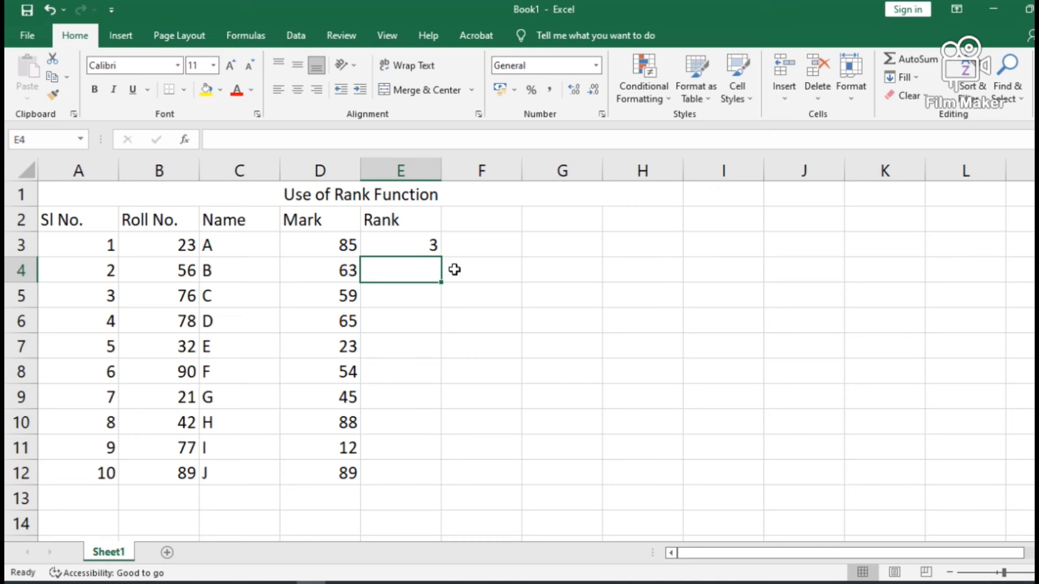
Step: Fill the rank formula from E3 down through E12 for the remaining students
click(421, 246)
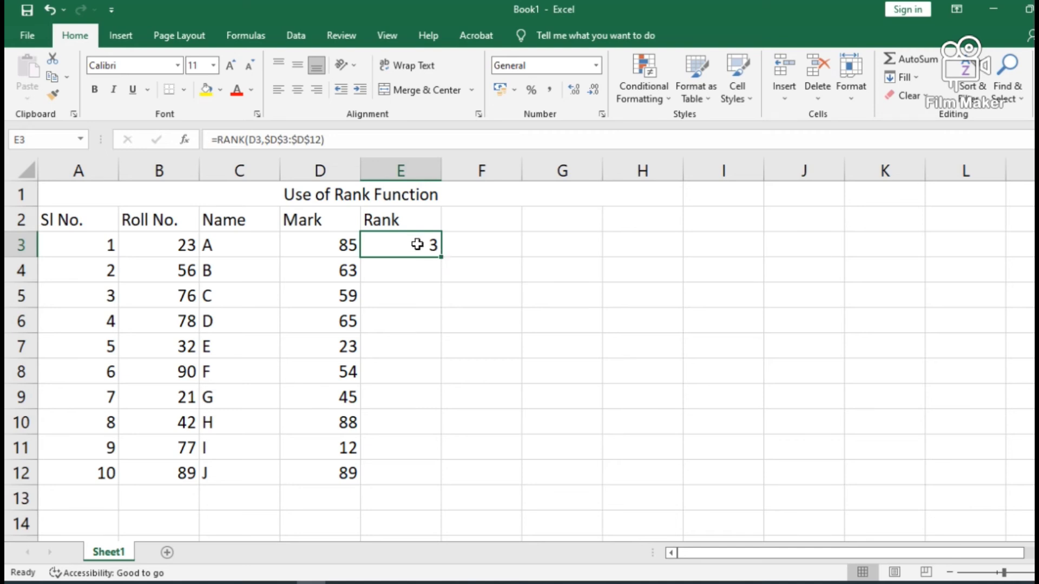
double_click(442, 258)
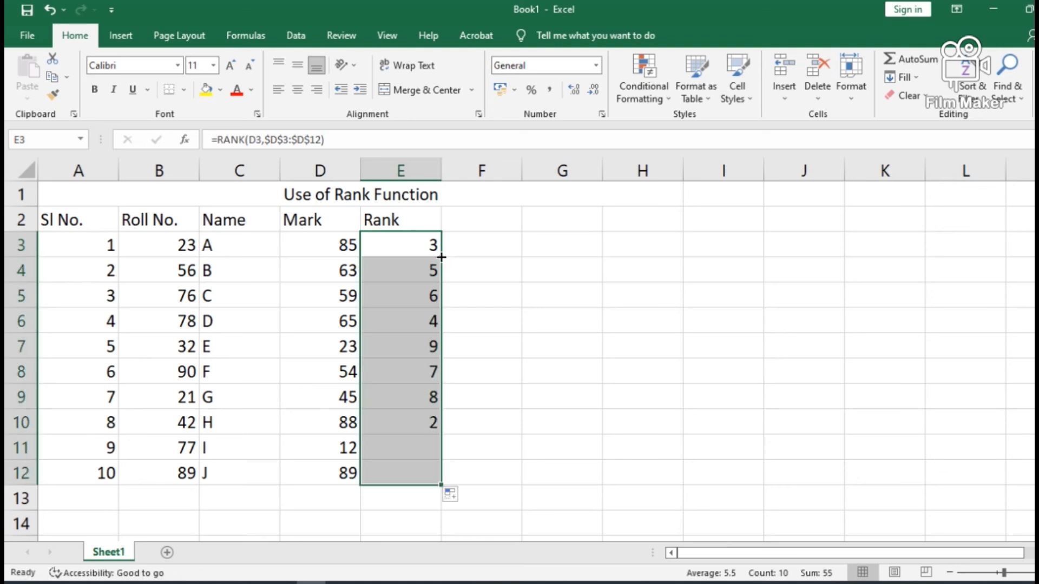
click(570, 323)
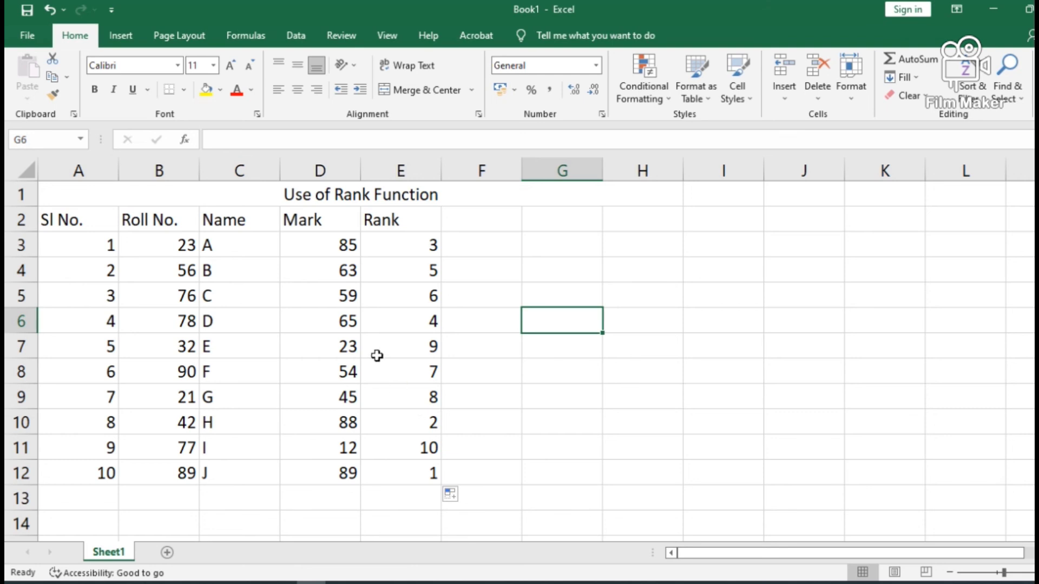
Step: Change student E's mark in cell D7 to 45 to create a tie with student G
click(348, 351)
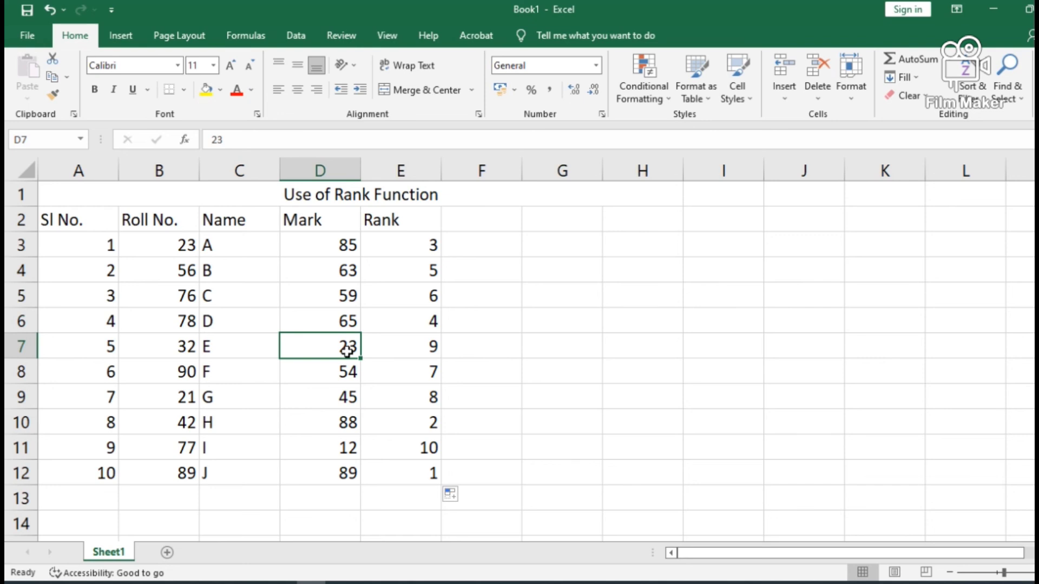
text(45)
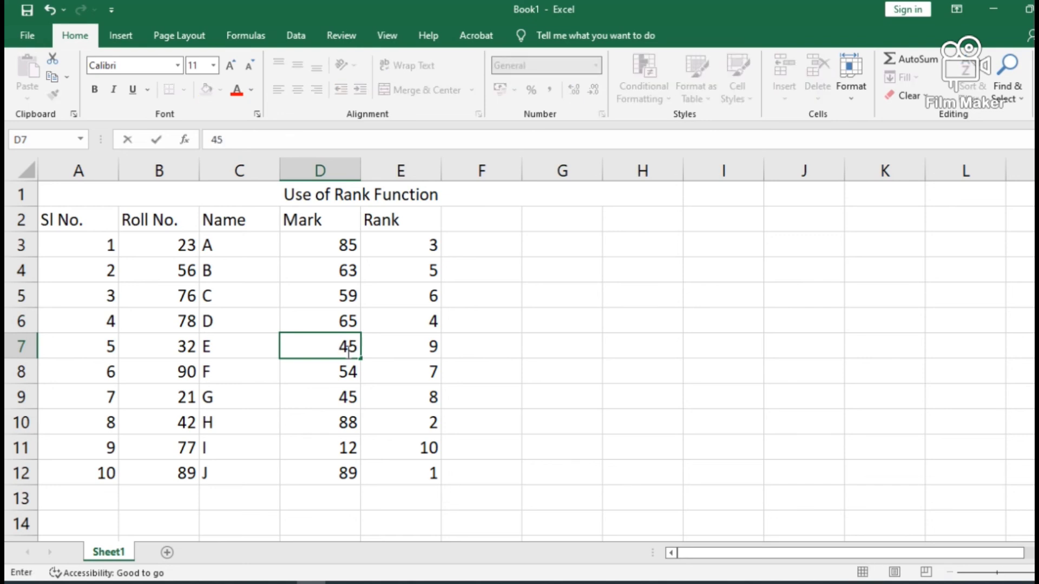
click(577, 381)
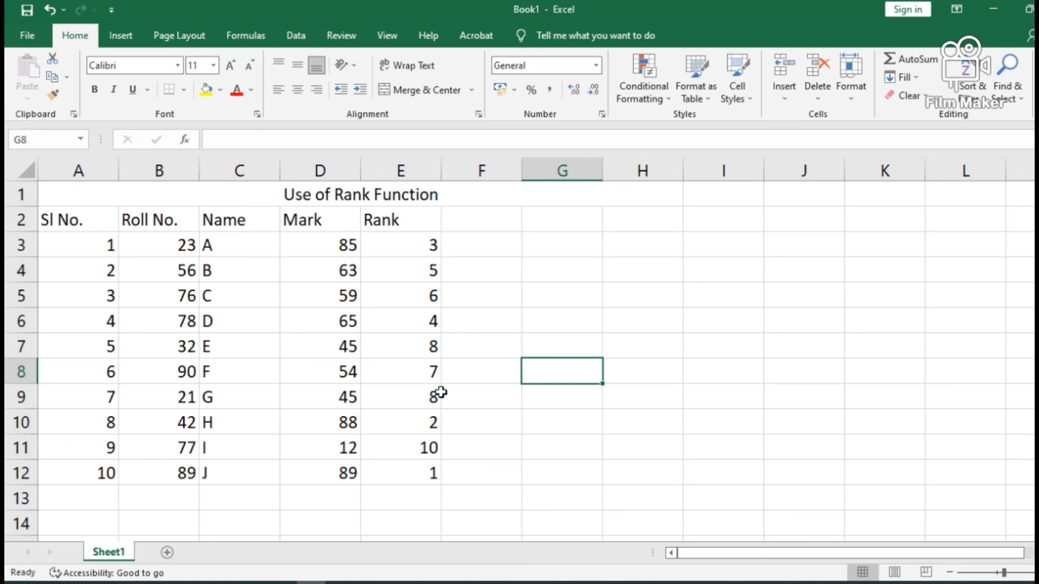
Step: Set student E's mark in cell D7 to 99 so the ranks recalculate
click(351, 345)
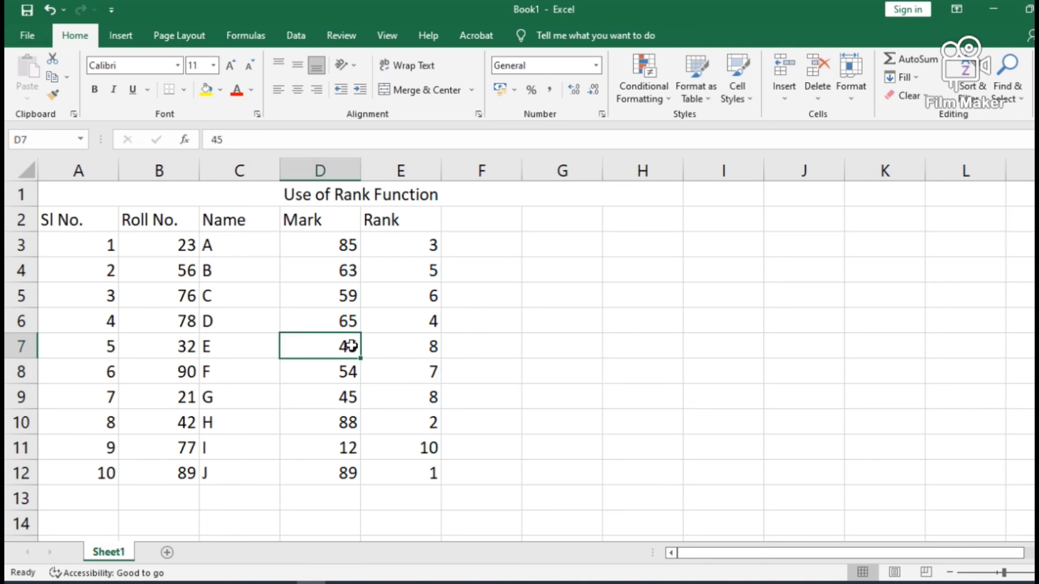
text(99)
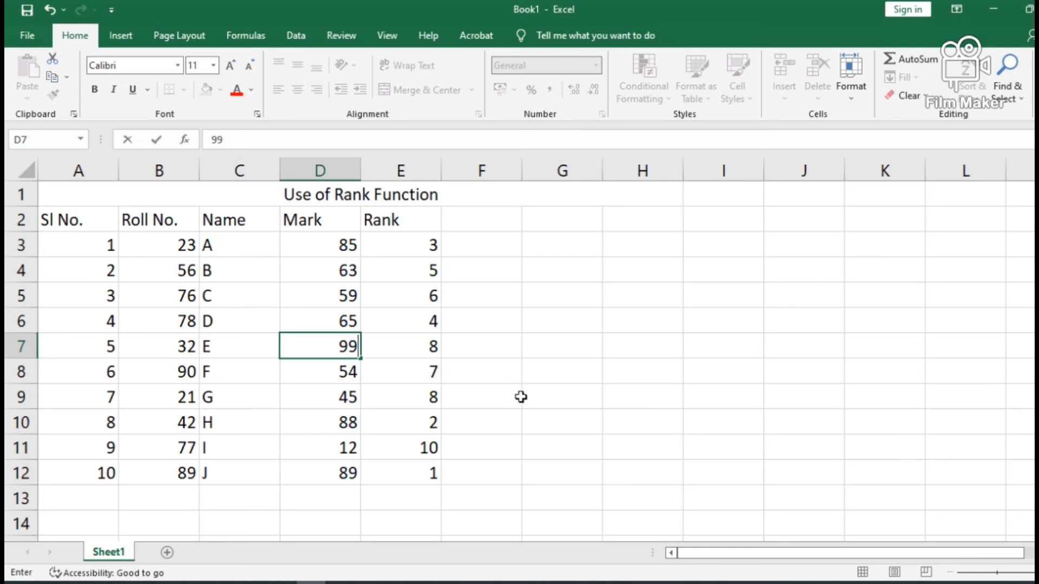
click(520, 397)
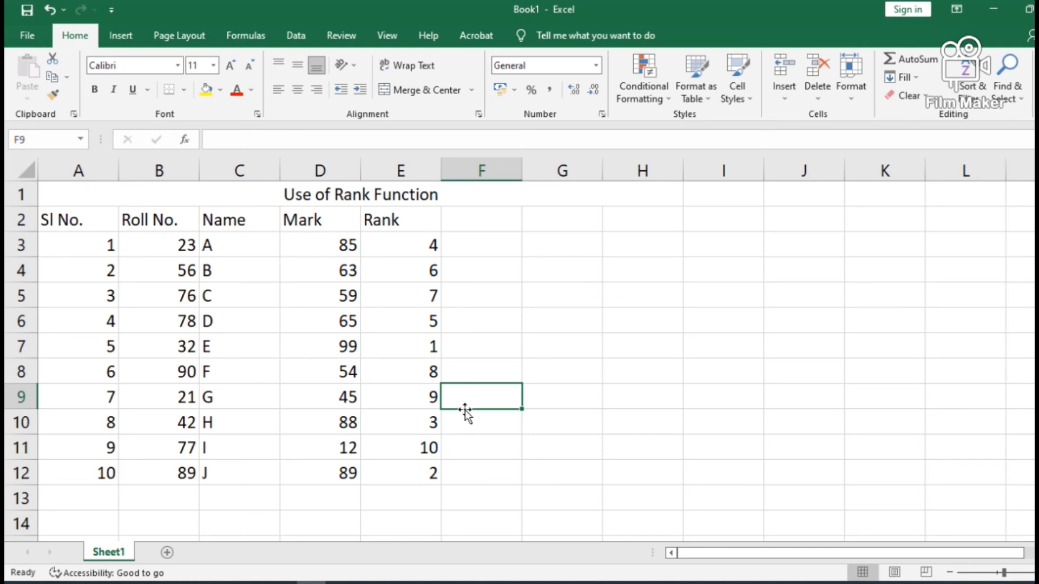
click(475, 347)
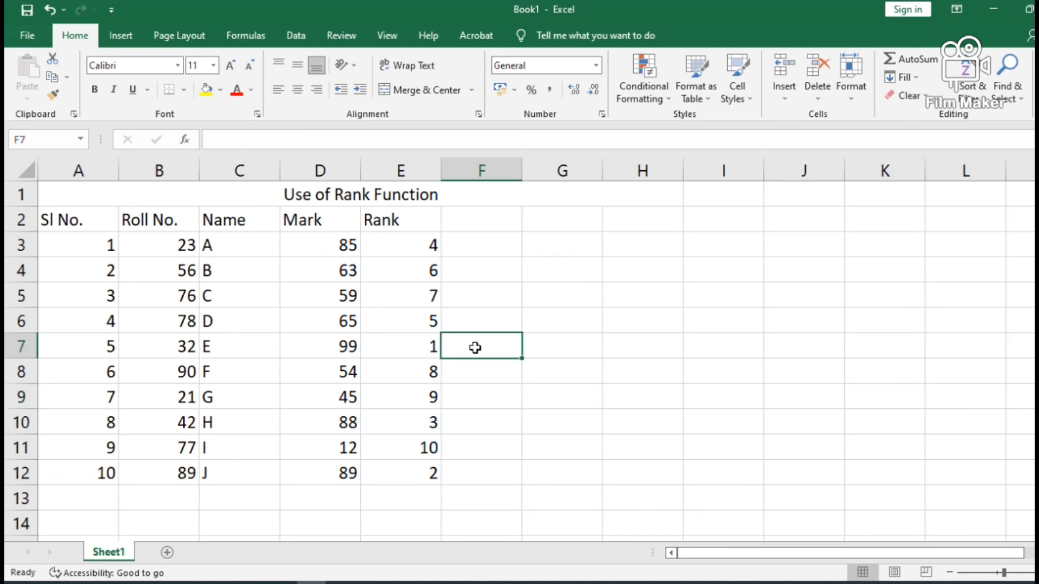